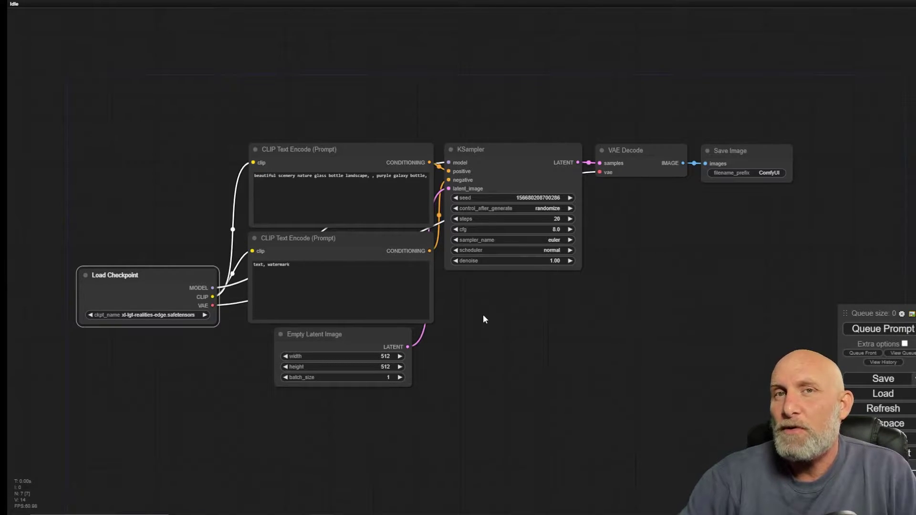
Step: Load the default workflow and set its checkpoint to xl-lgt-realities-edge.safetensors
click(883, 452)
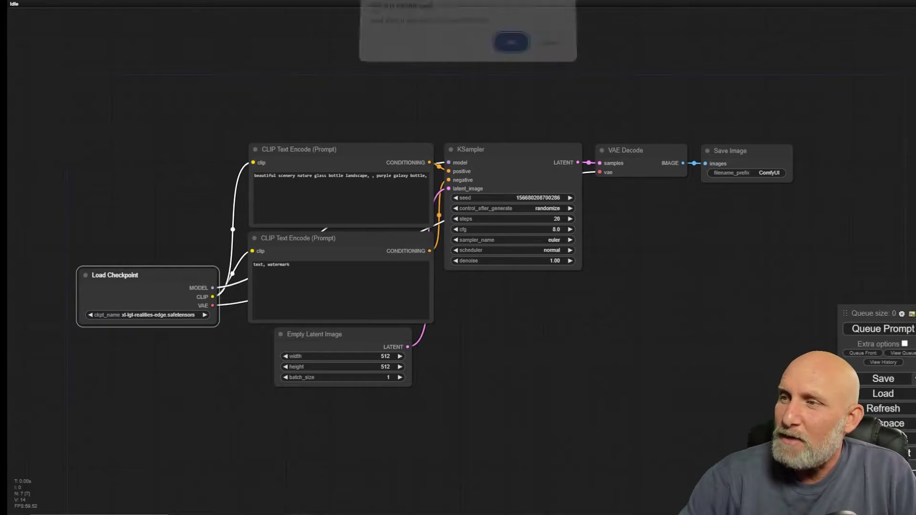
click(511, 50)
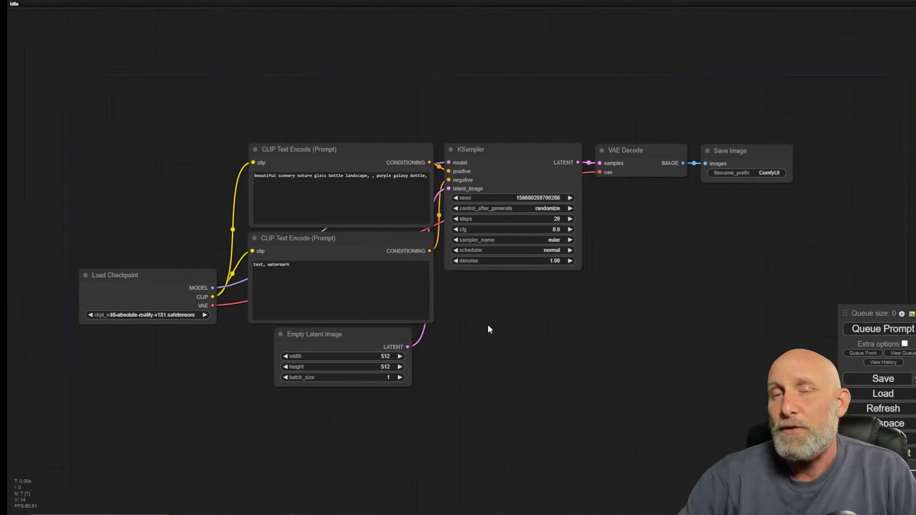
scroll(121, 310, up, 10)
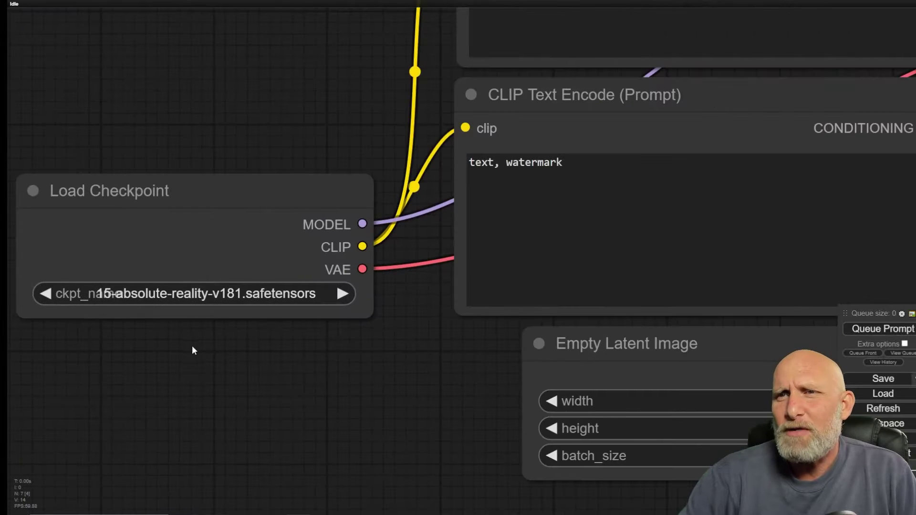
click(260, 309)
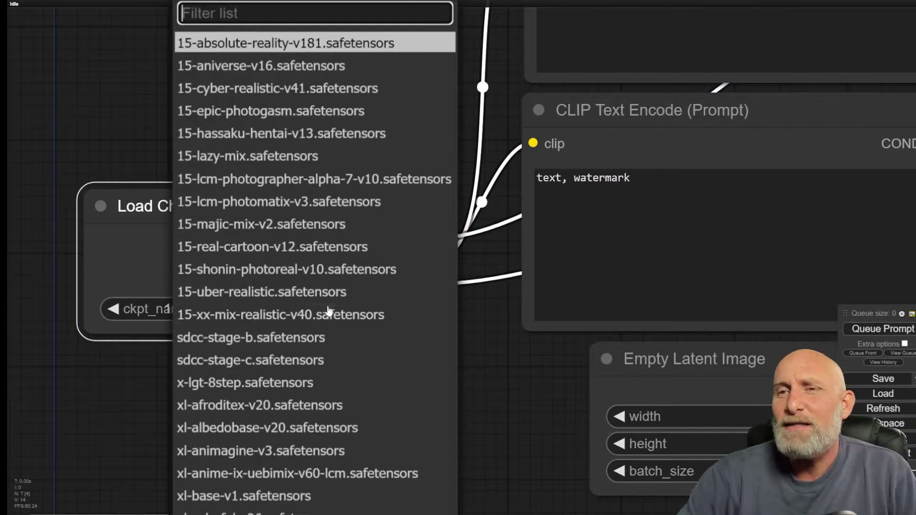
scroll(289, 382, down, 4)
scroll(286, 387, down, 10)
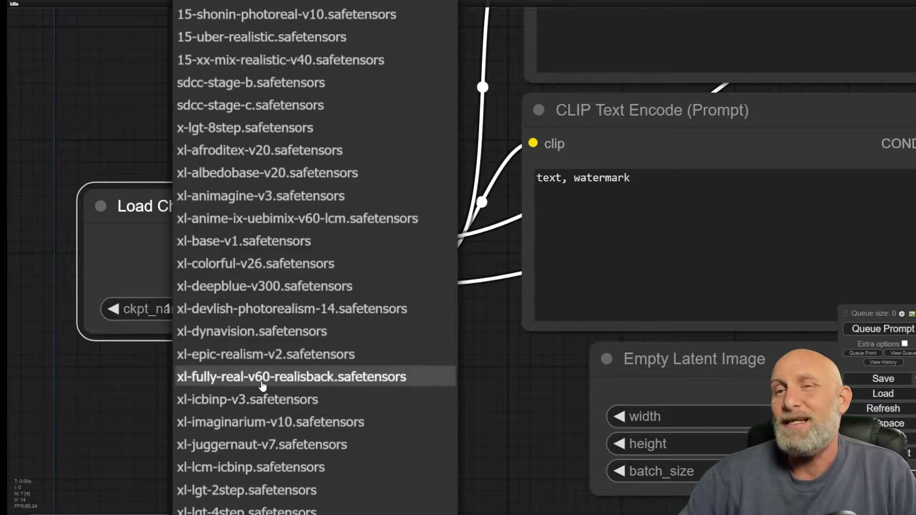
scroll(272, 382, down, 1)
scroll(275, 384, down, 7)
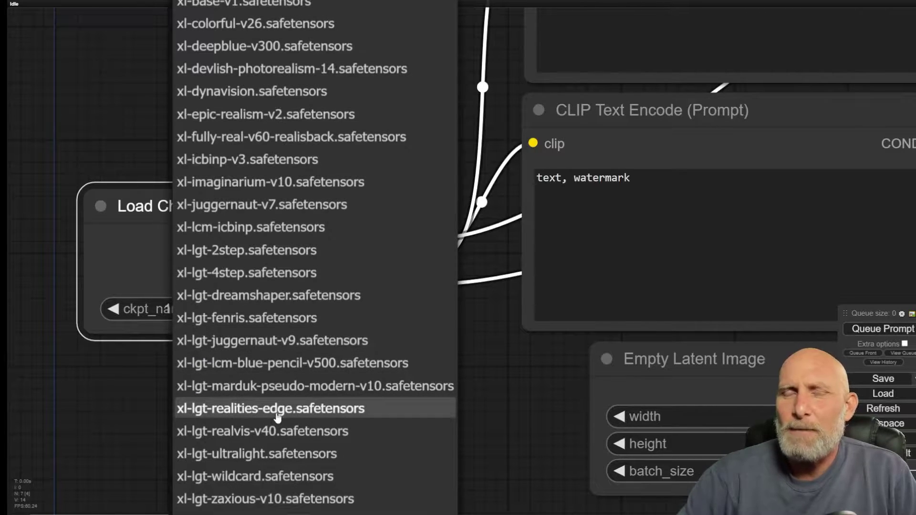
click(279, 410)
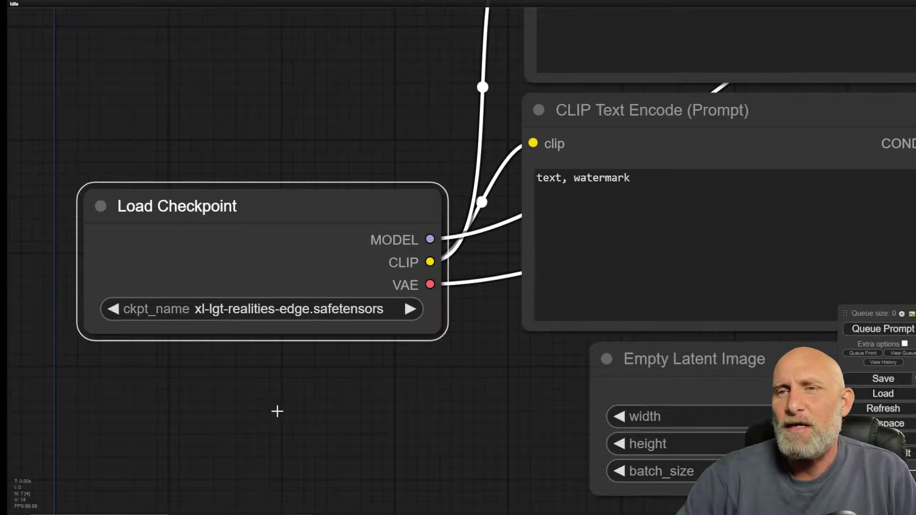
scroll(424, 383, down, 8)
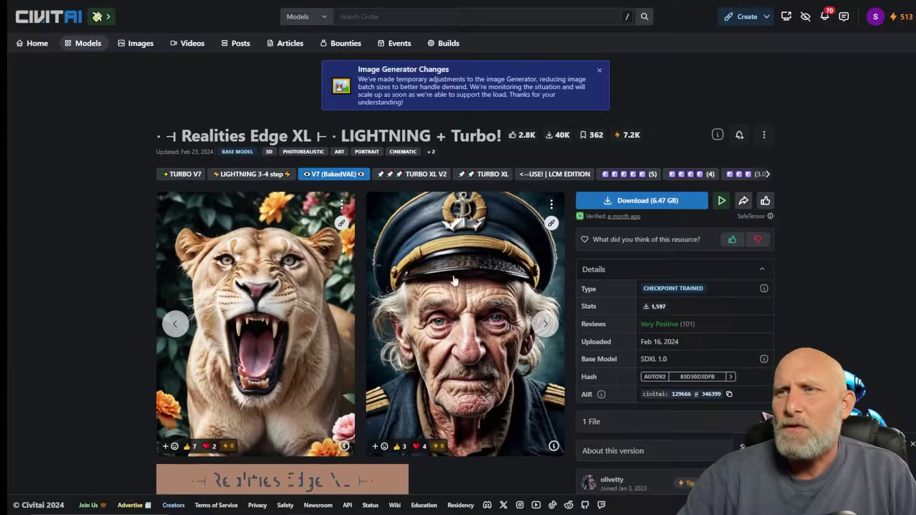
Step: Switch to the Civitai page for Realities Edge XL and browse the model's sample images
click(532, 333)
click(532, 333)
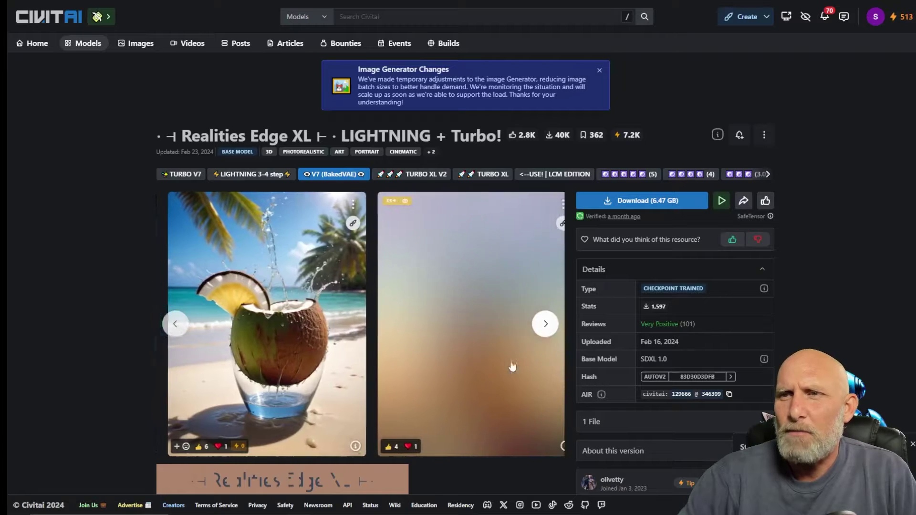
click(545, 323)
click(545, 324)
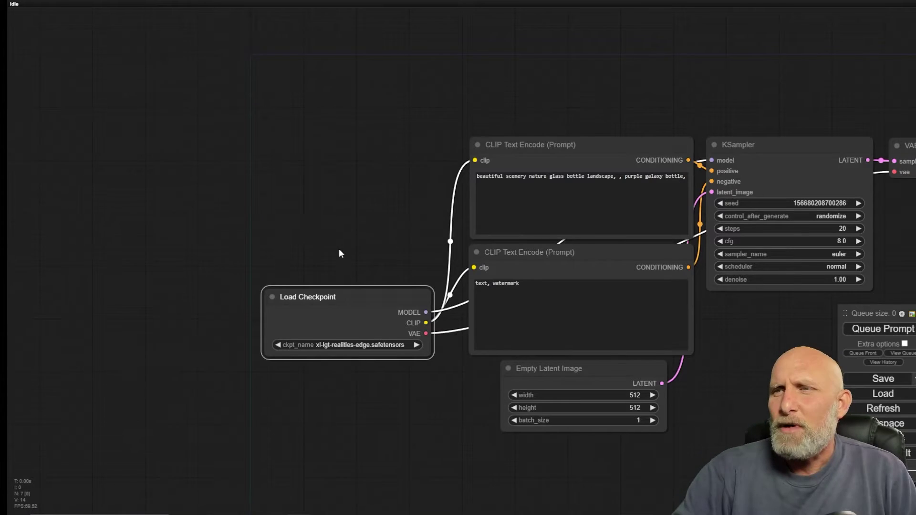
Step: Set the positive prompt to "close up photo of a samurai warrior. black hair. no hat. no helmet. cinematic, hi-res, ultra-detailed, complementary colors, vivid, ambient natural light, fog"
scroll(339, 252, down, 2)
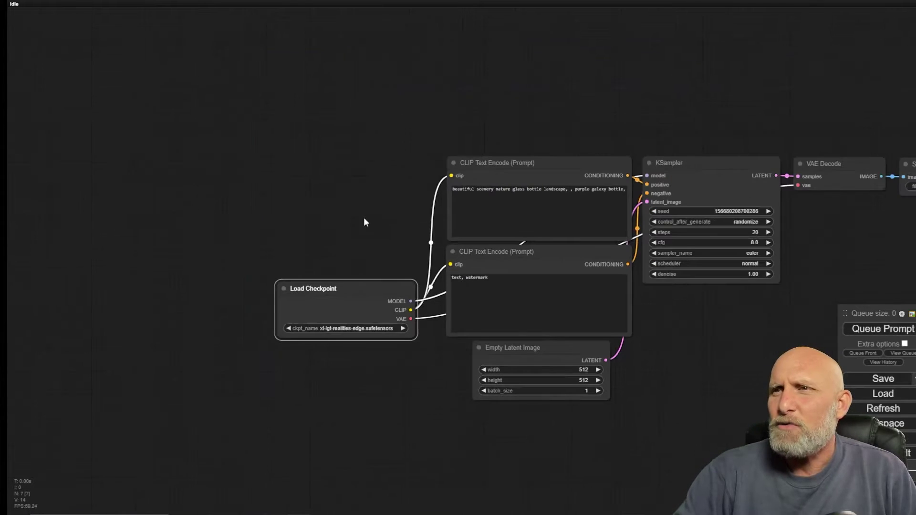
drag(364, 219, 194, 206)
scroll(214, 195, up, 3)
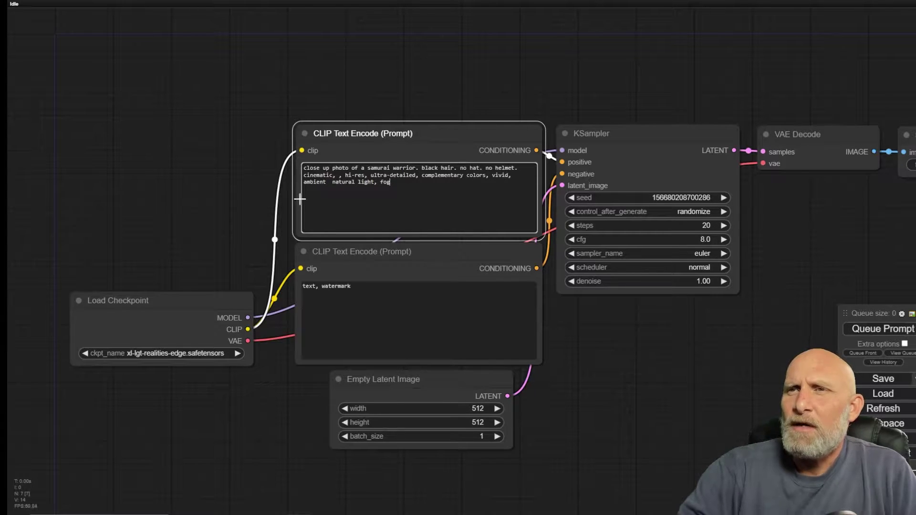
click(335, 175)
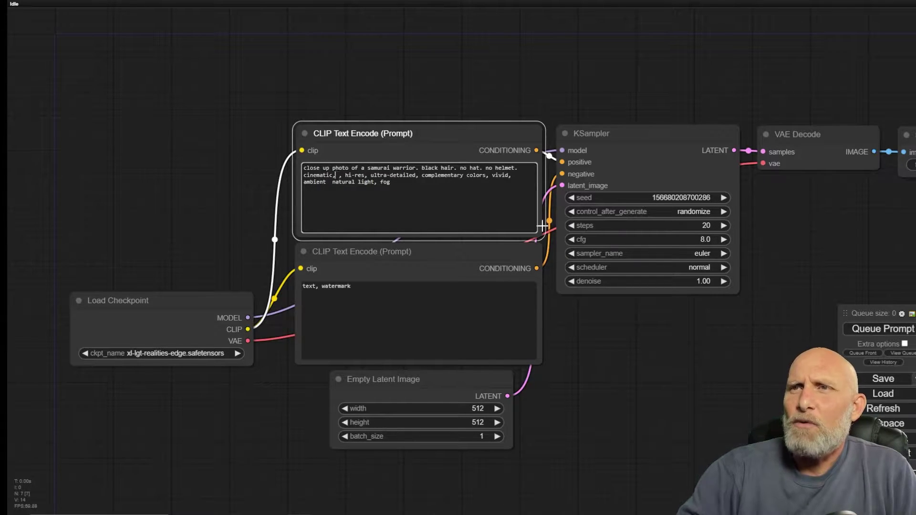
key(Delete)
key(Delete)
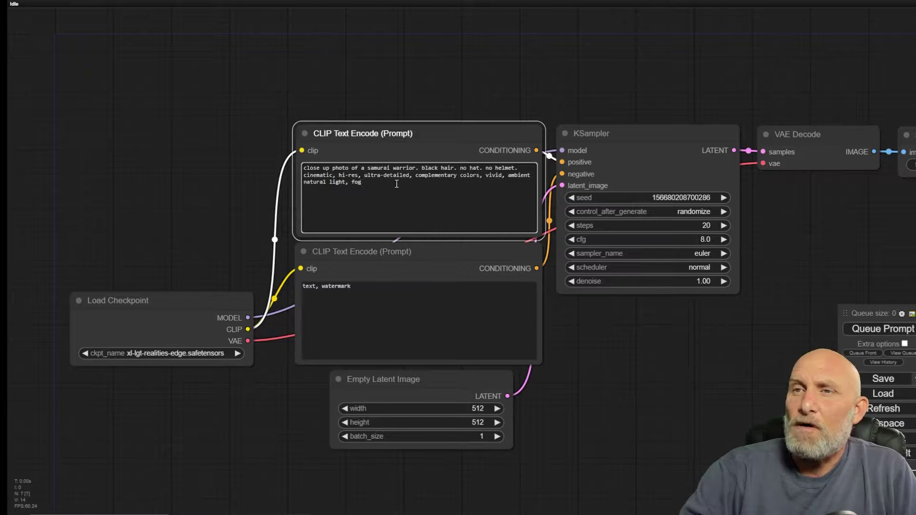
Step: Append ", helmet, hat" to the "text, watermark" negative prompt
triple_click(375, 294)
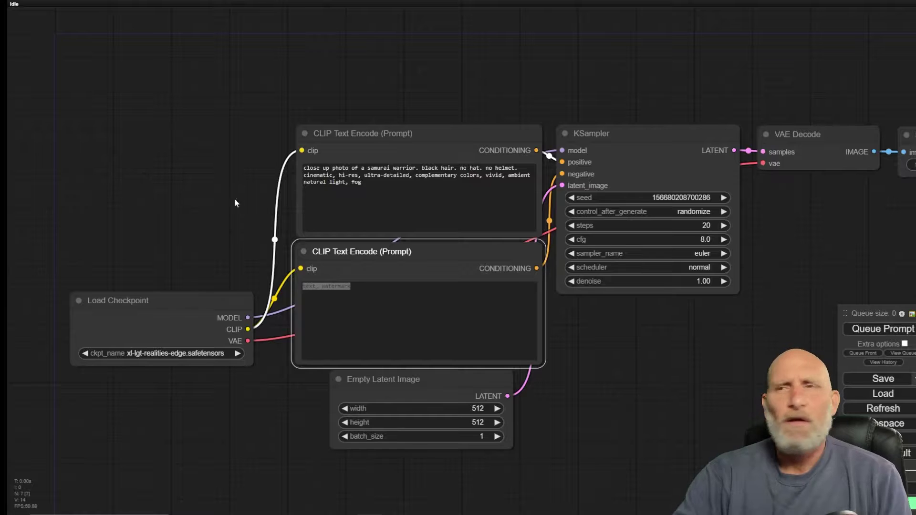
click(376, 323)
click(380, 320)
text(, helmet, hat)
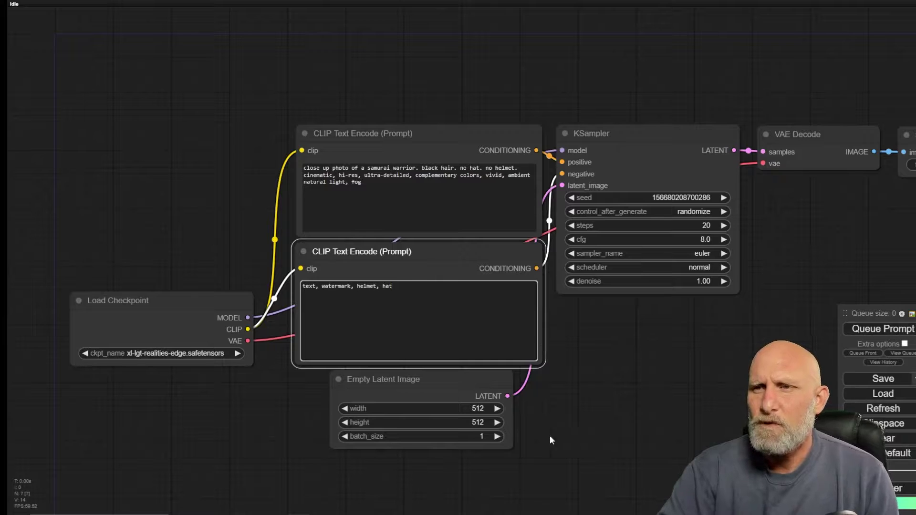
Step: Set the Empty Latent Image width and height to 1024 each
click(476, 411)
text(1024)
key(Return)
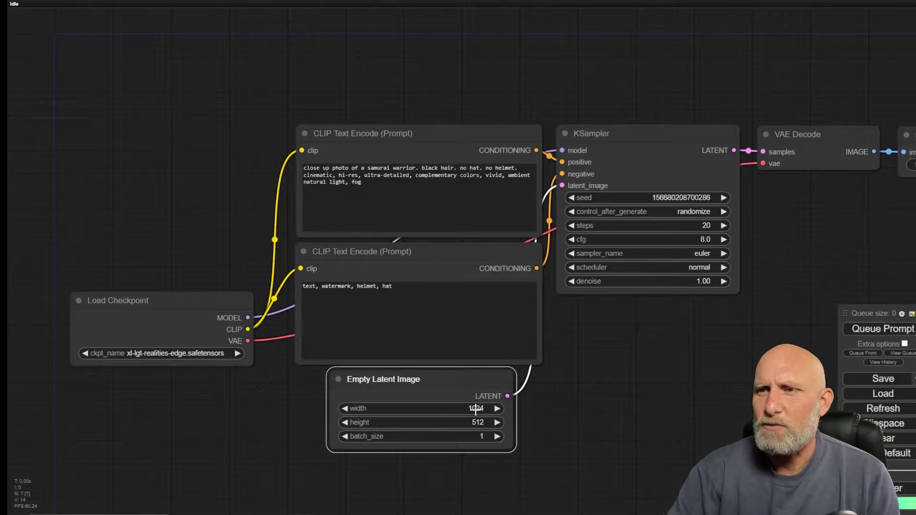
click(477, 423)
text(1024)
key(Return)
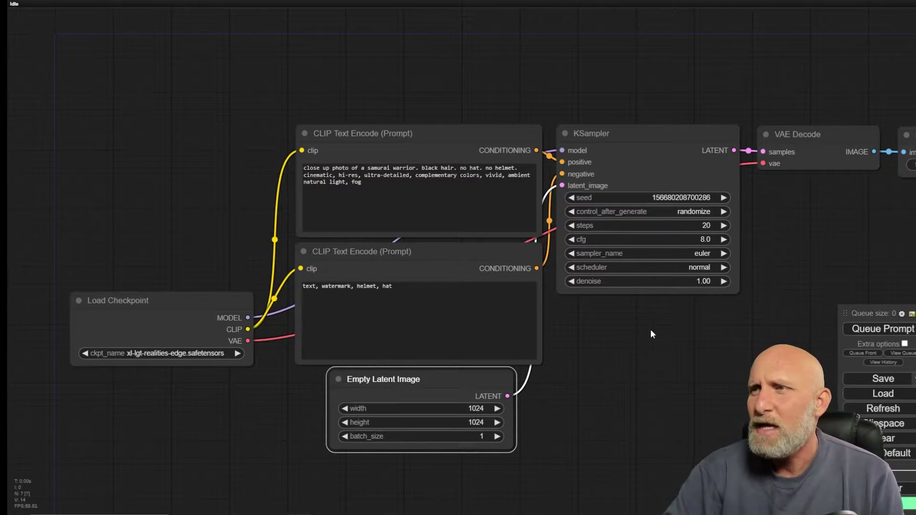
Step: Set the KSampler to 14 steps with a cfg of 6.5
drag(651, 330, 511, 298)
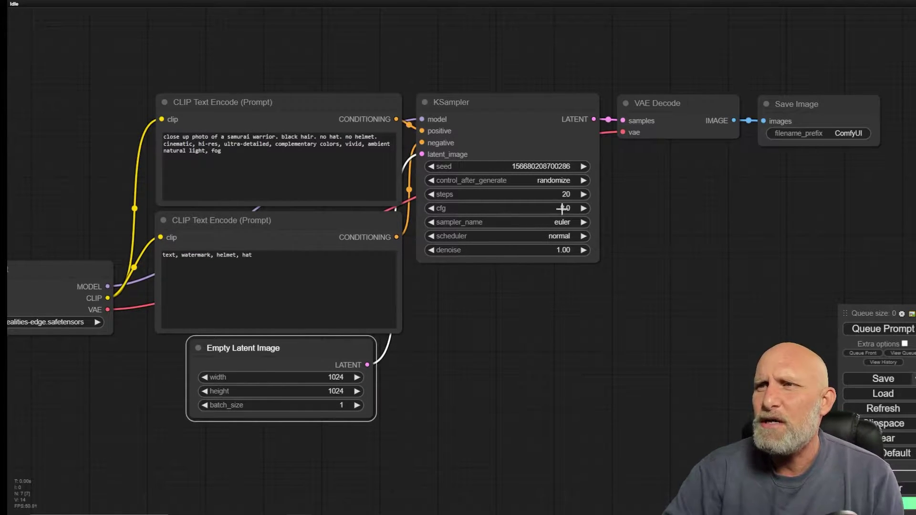
click(554, 193)
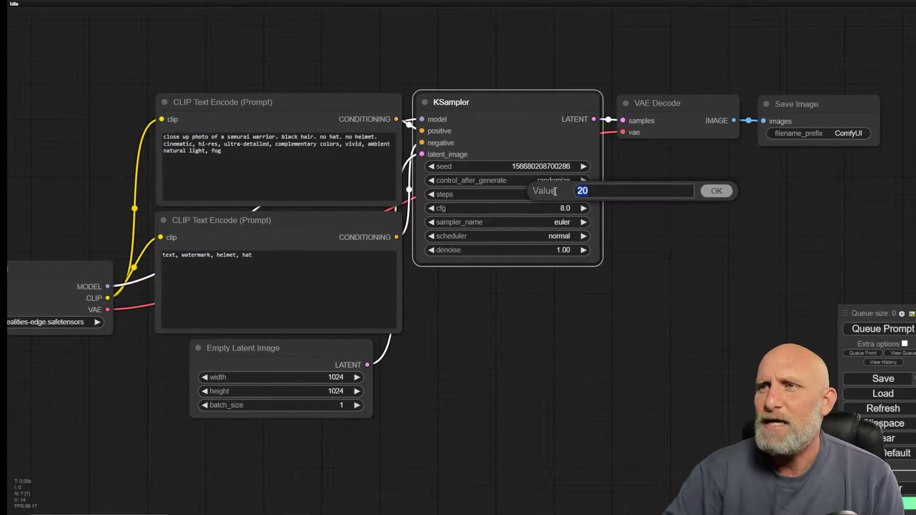
text(14)
key(Return)
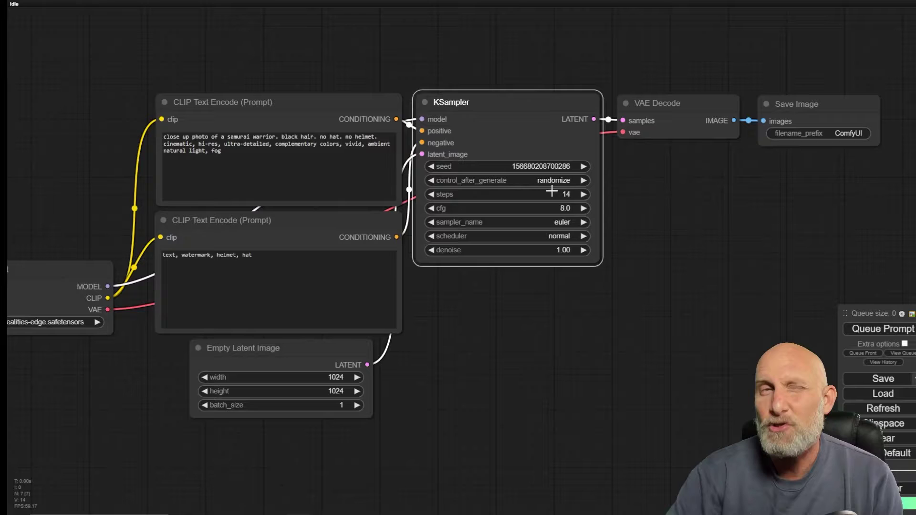
click(574, 208)
text(6.5)
key(Return)
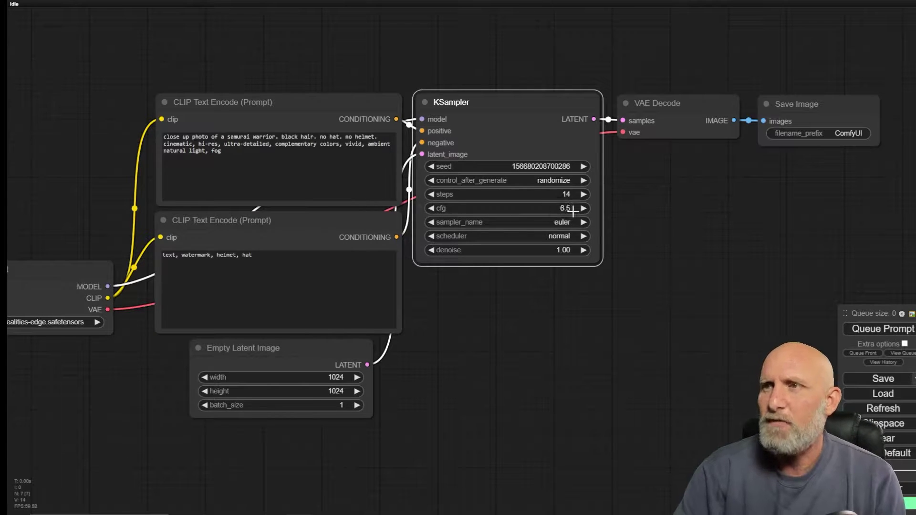
Step: Change the KSampler's sampler to dpmpp_2m and its scheduler to karras
click(565, 225)
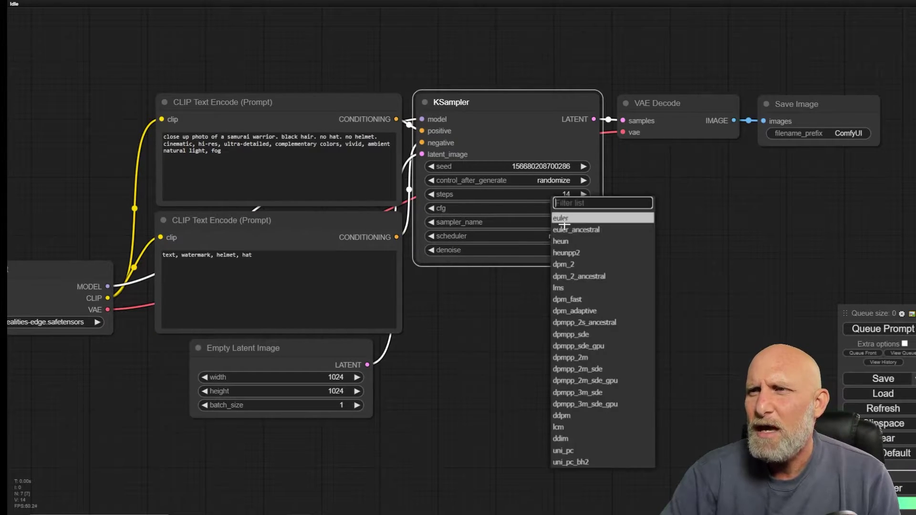
click(571, 359)
click(559, 239)
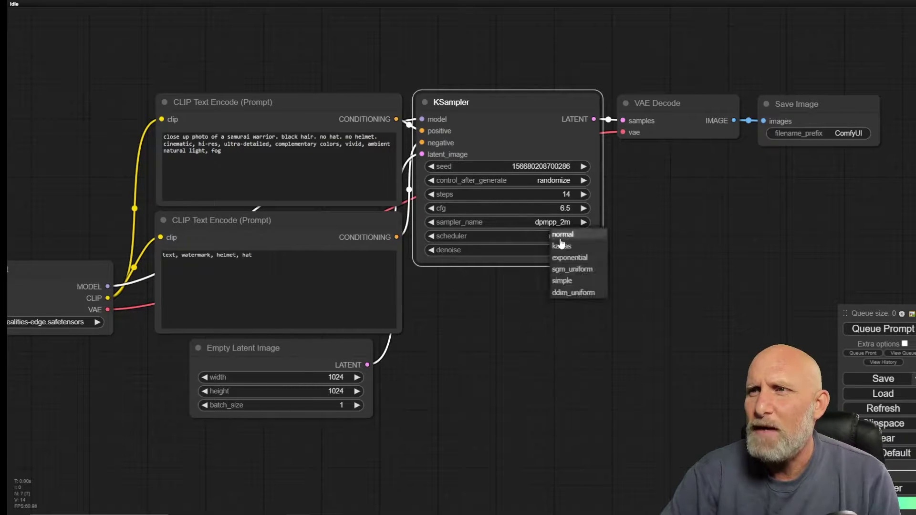
click(564, 243)
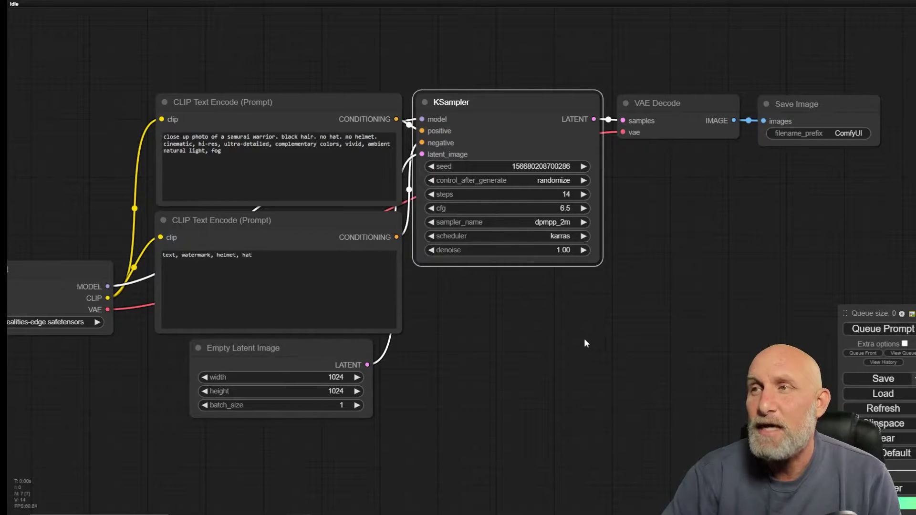
Step: Replace the Save Image node with a Preview Image node connected to the VAE Decode image output
click(785, 106)
key(Delete)
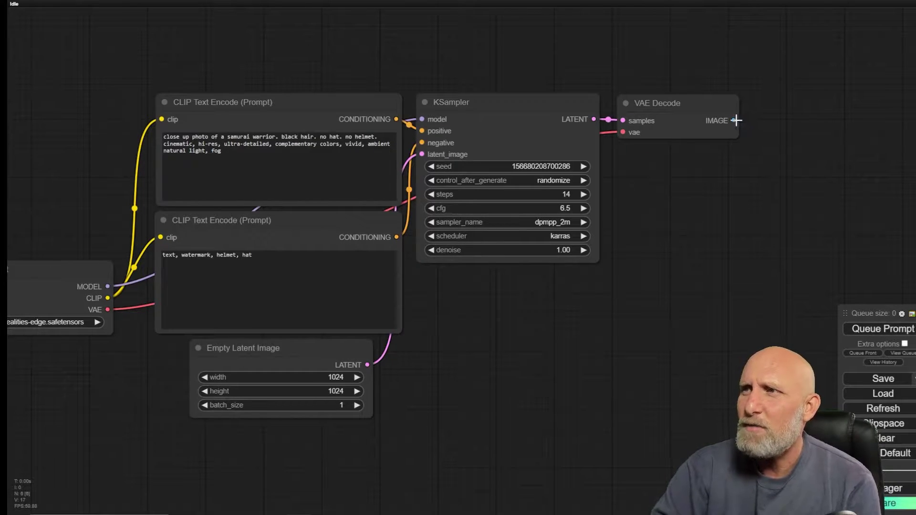
drag(734, 121, 642, 168)
click(762, 281)
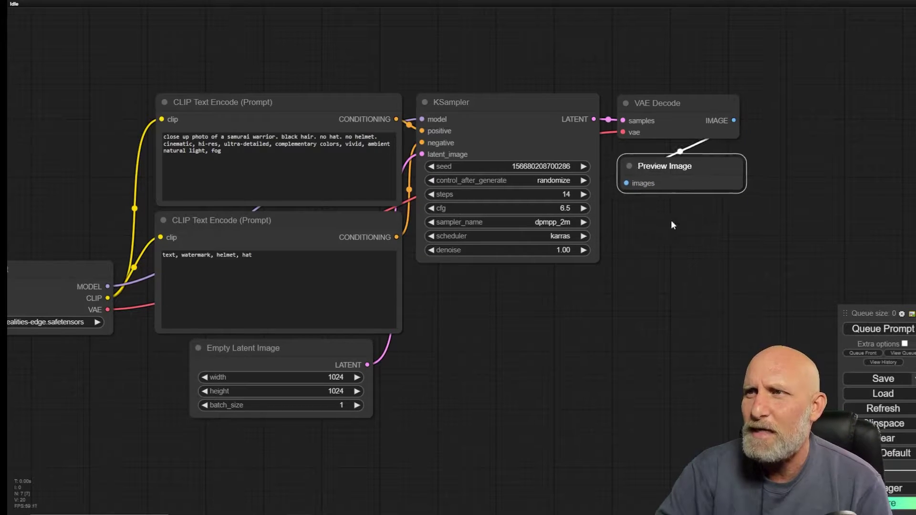
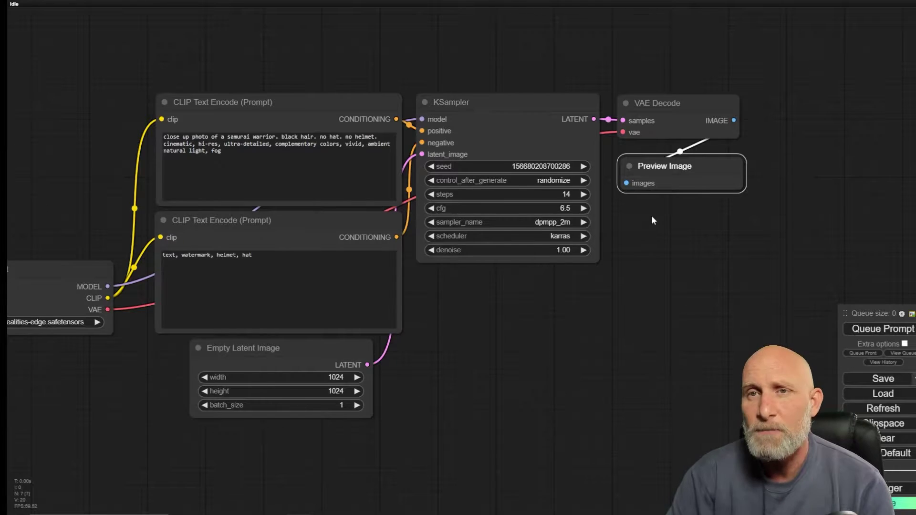
Step: Enable the extra queue options, set the batch count to 5 and queue the prompt
drag(651, 216, 713, 215)
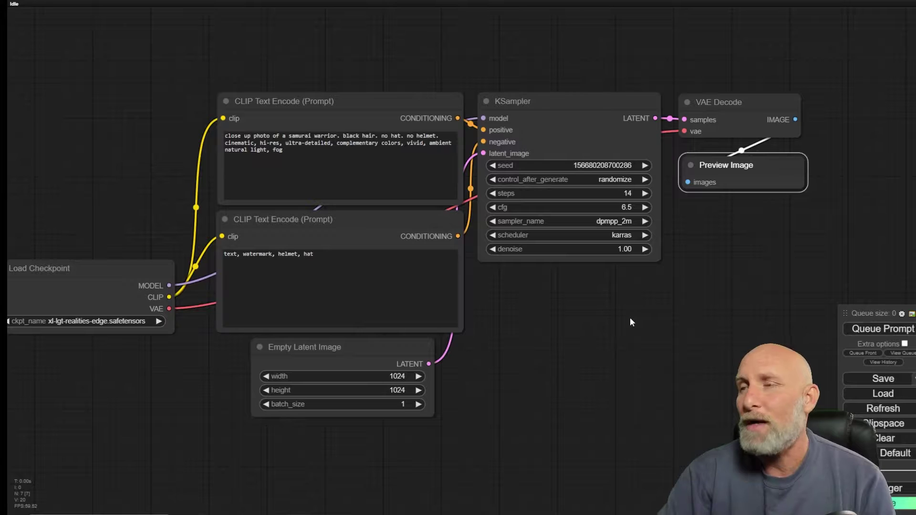
click(905, 344)
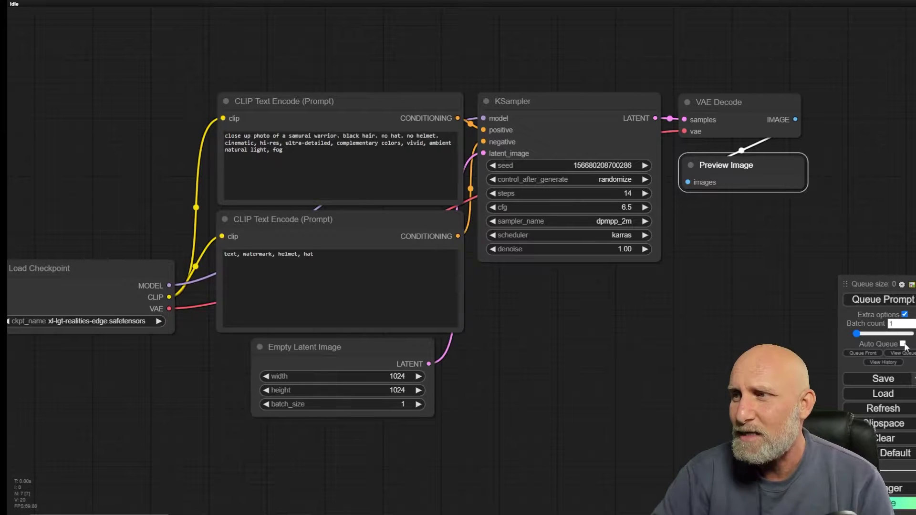
double_click(902, 324)
text(5)
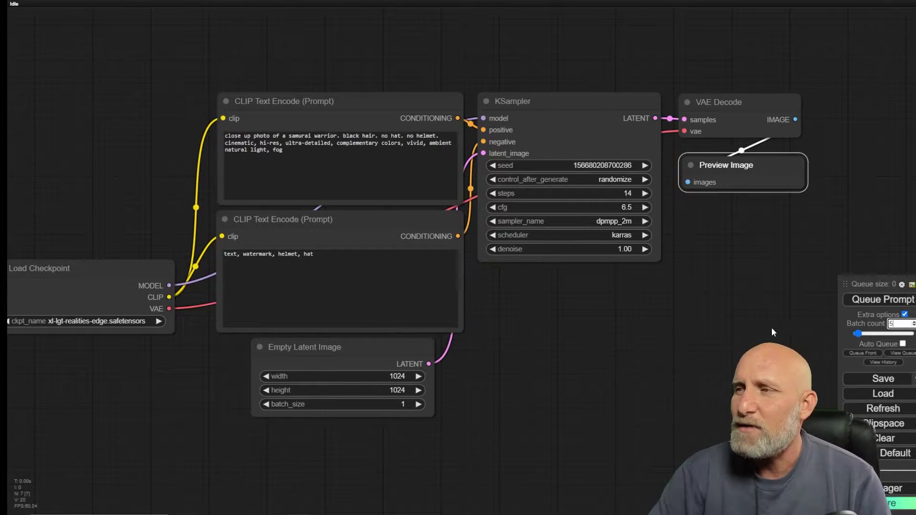
click(884, 301)
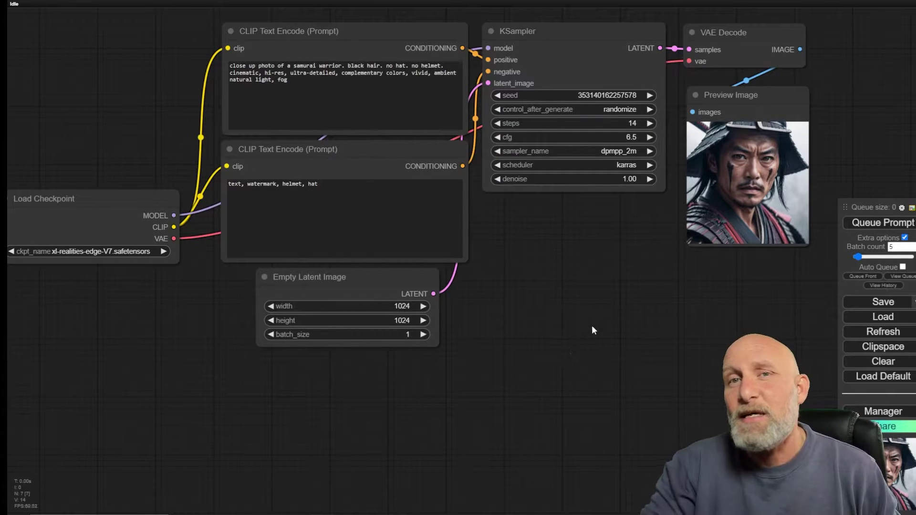
Step: Turn off the extra queue options and open the generation history
drag(673, 291, 579, 363)
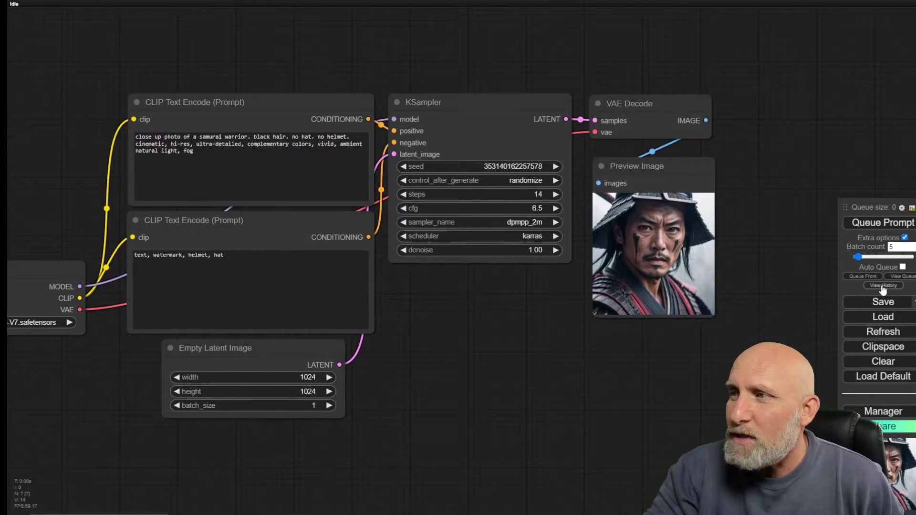
click(905, 238)
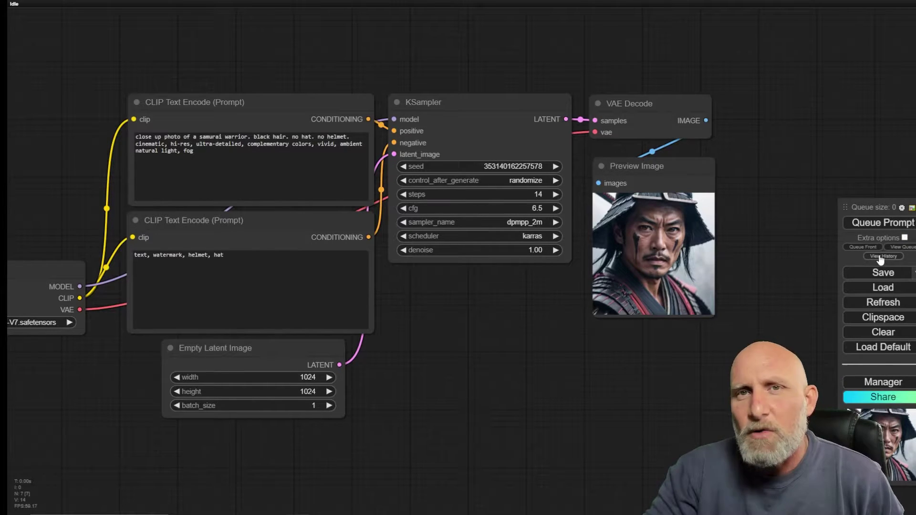
click(882, 256)
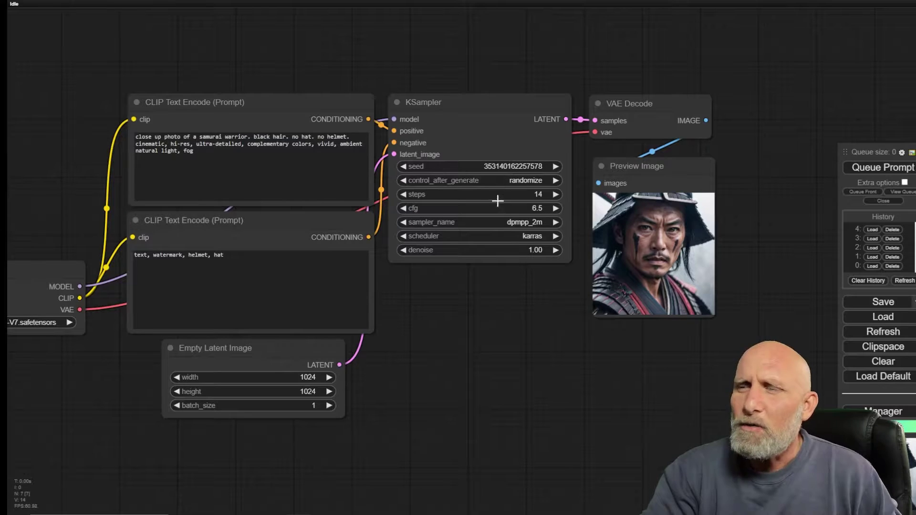
Step: Load history entries 3, 2, 1 and 0 one after another and inspect the generated samurai image up close
click(872, 240)
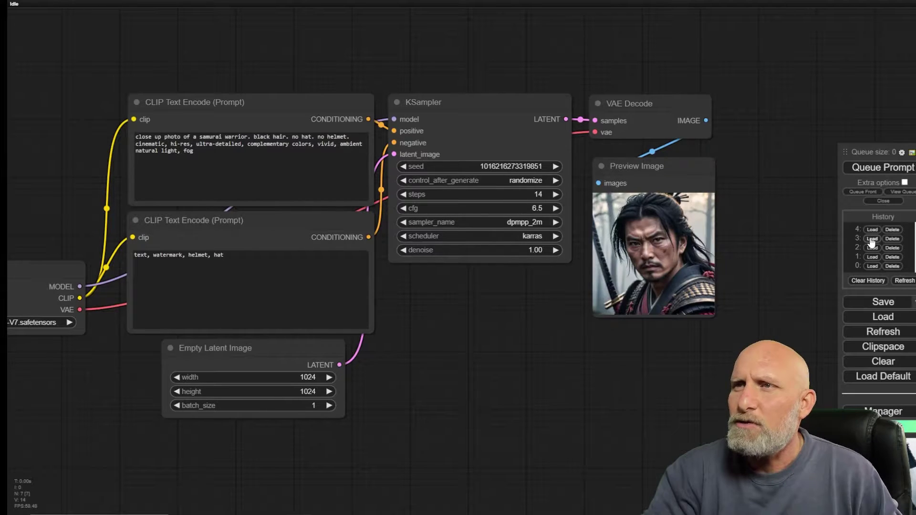
click(872, 248)
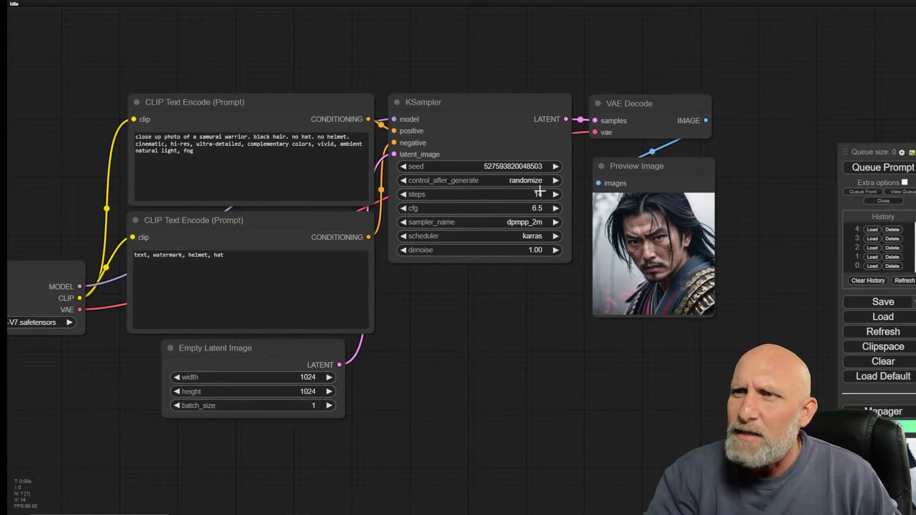
click(875, 257)
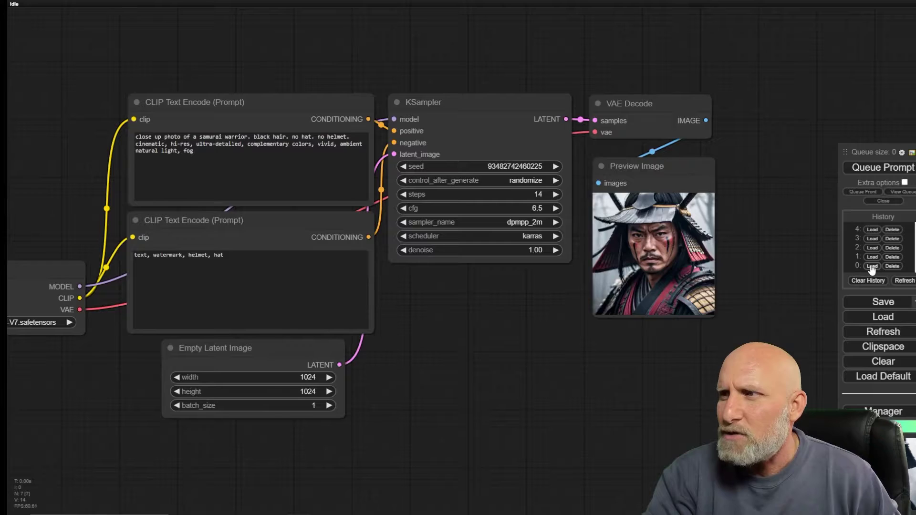
click(872, 266)
scroll(747, 250, up, 5)
scroll(718, 231, up, 4)
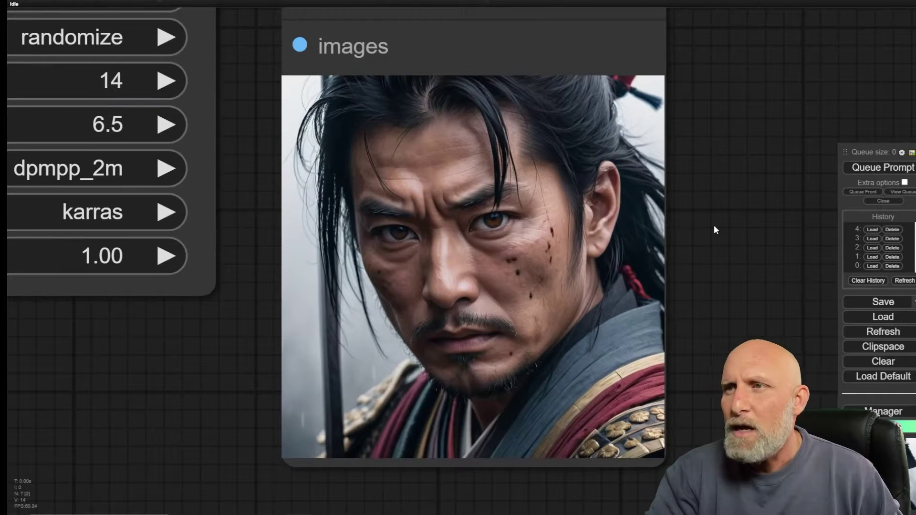
drag(696, 221, 722, 229)
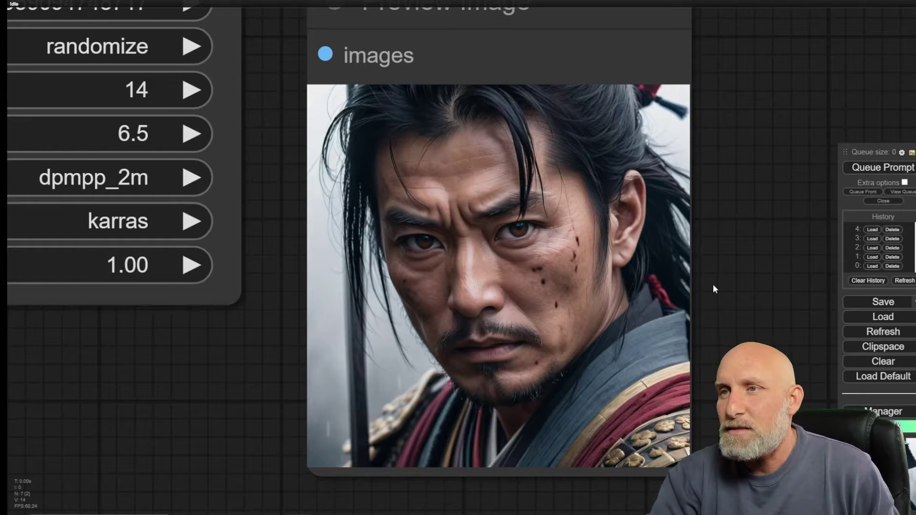
Step: Compare the enlarged images of all five history entries and finish with entry 0 loaded
click(873, 231)
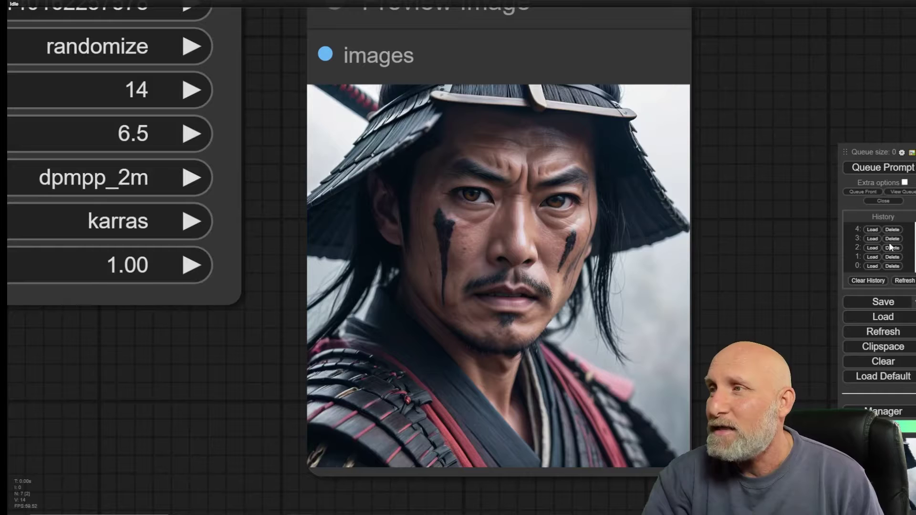
click(871, 240)
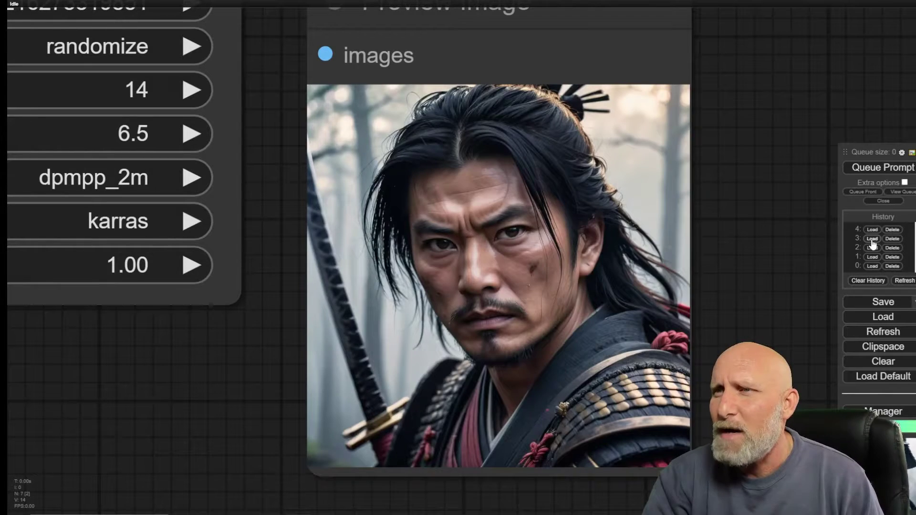
click(873, 248)
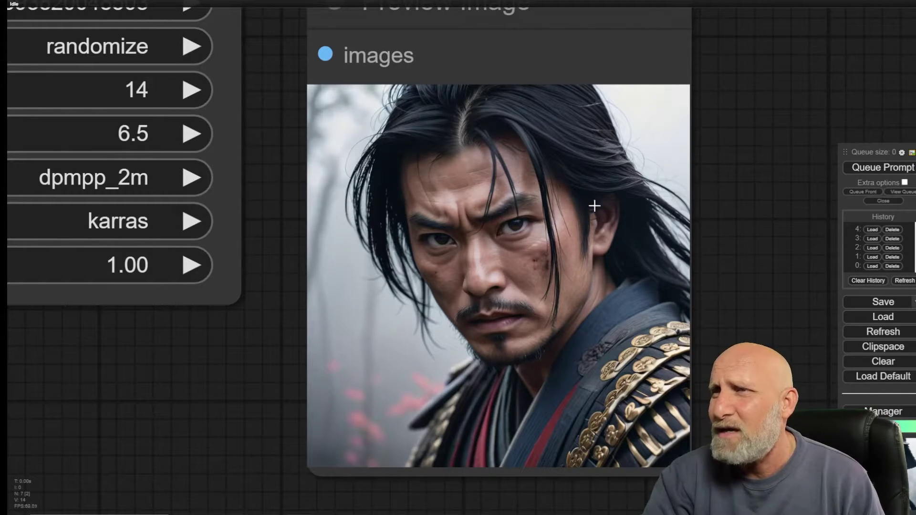
click(872, 258)
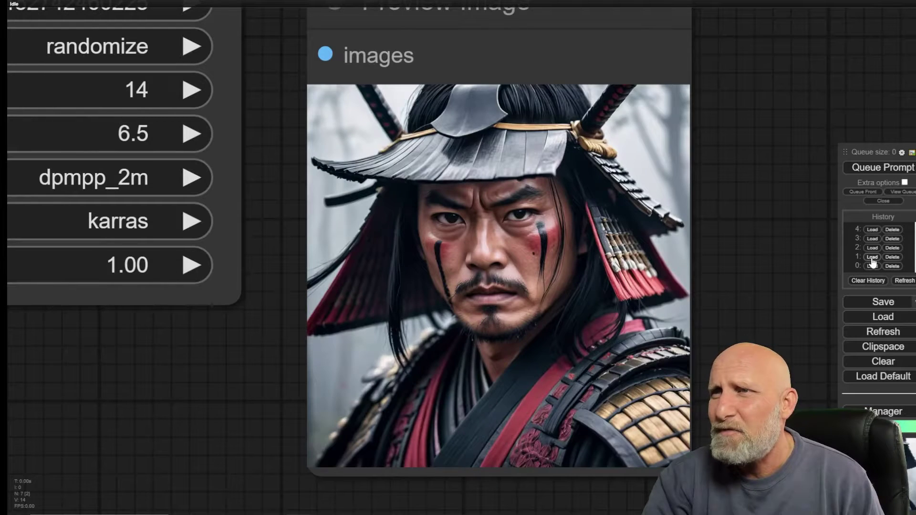
click(873, 267)
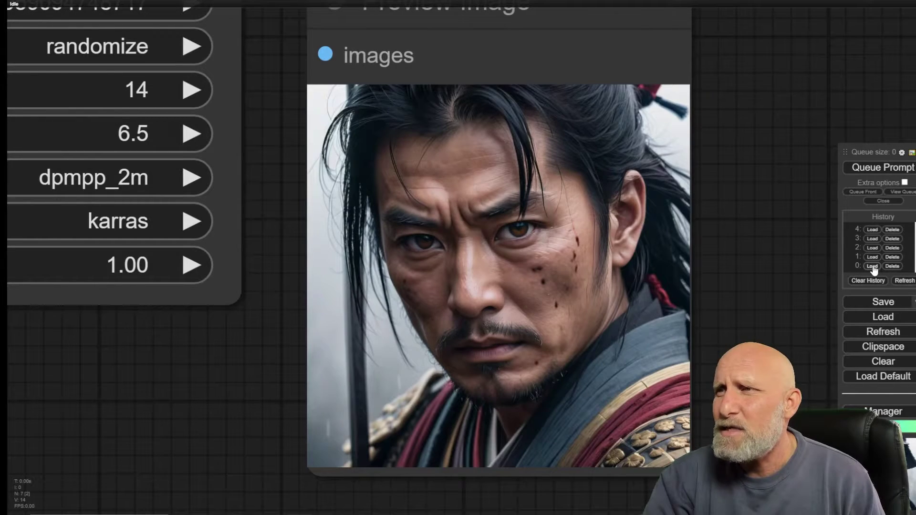
click(873, 239)
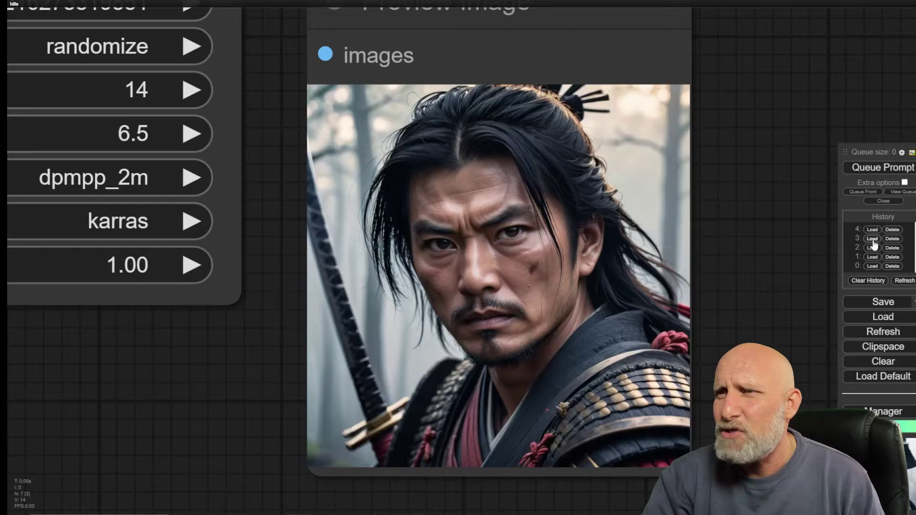
click(872, 267)
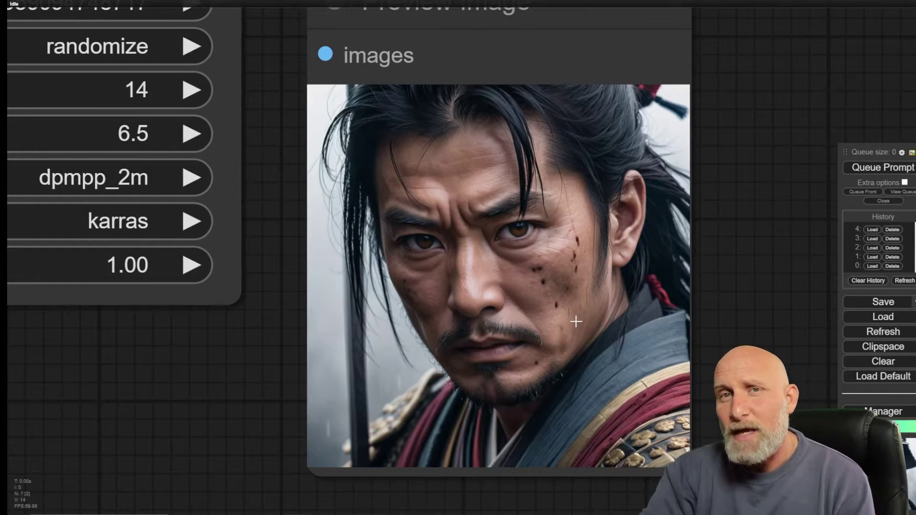
Step: Check the KSampler's seed value and set its control_after_generate to fixed
scroll(577, 263, down, 8)
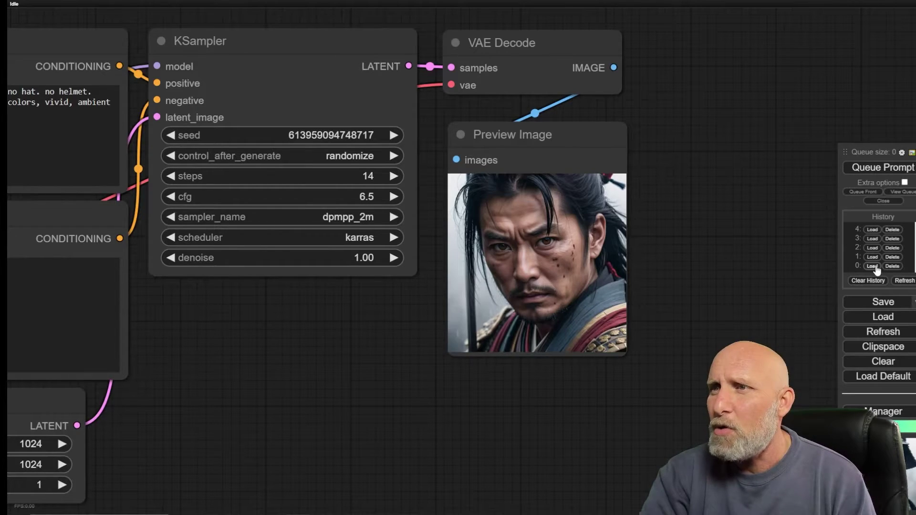
click(326, 136)
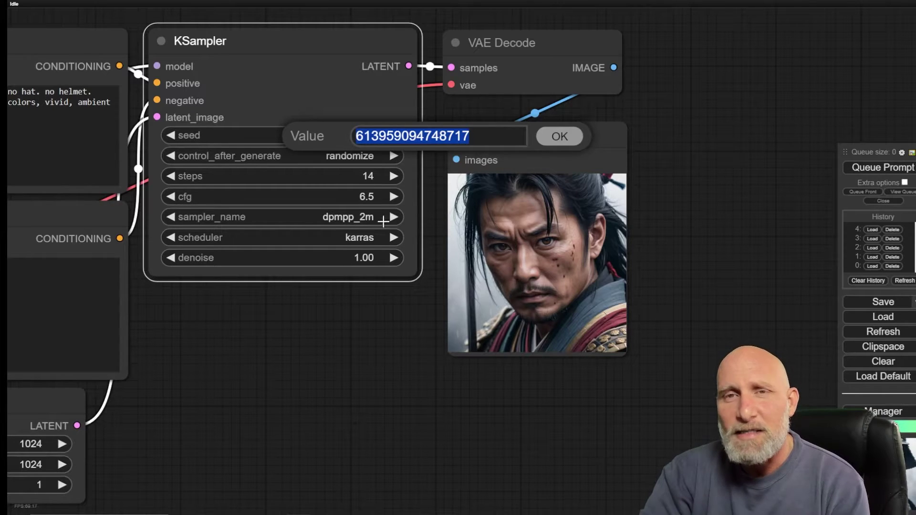
click(554, 143)
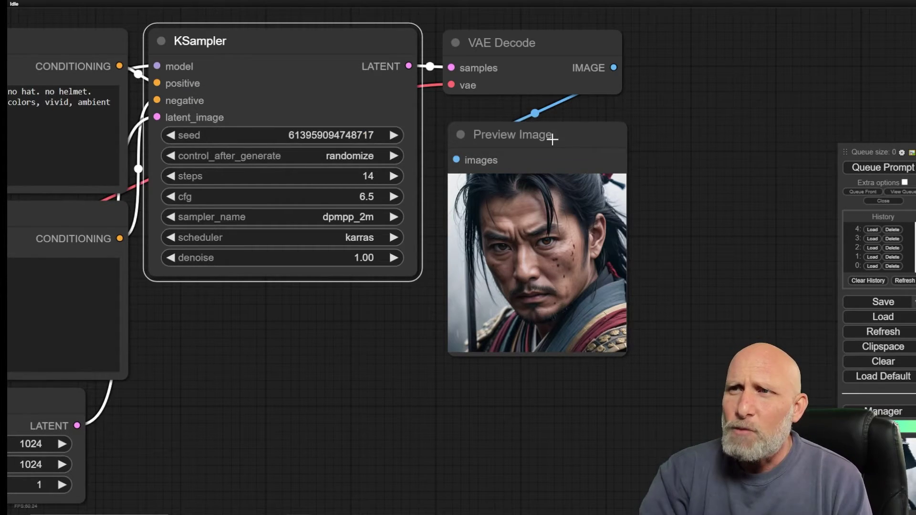
click(363, 157)
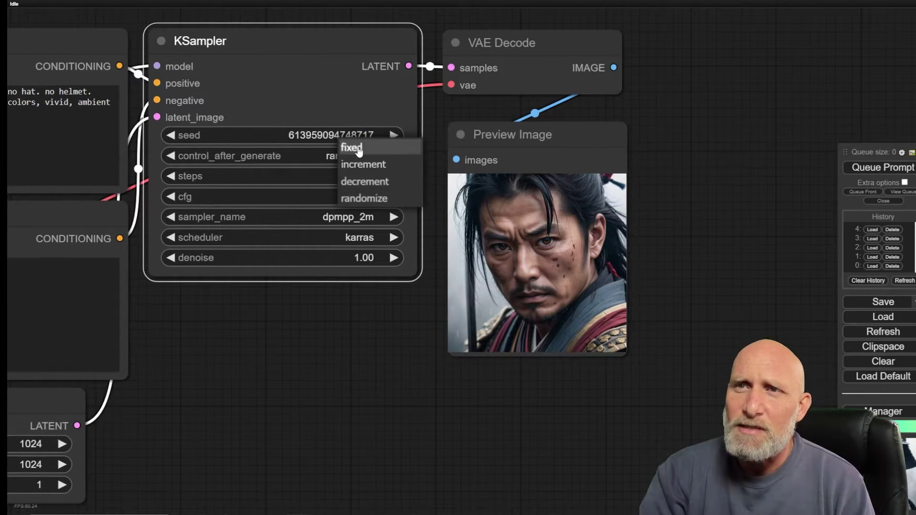
click(355, 148)
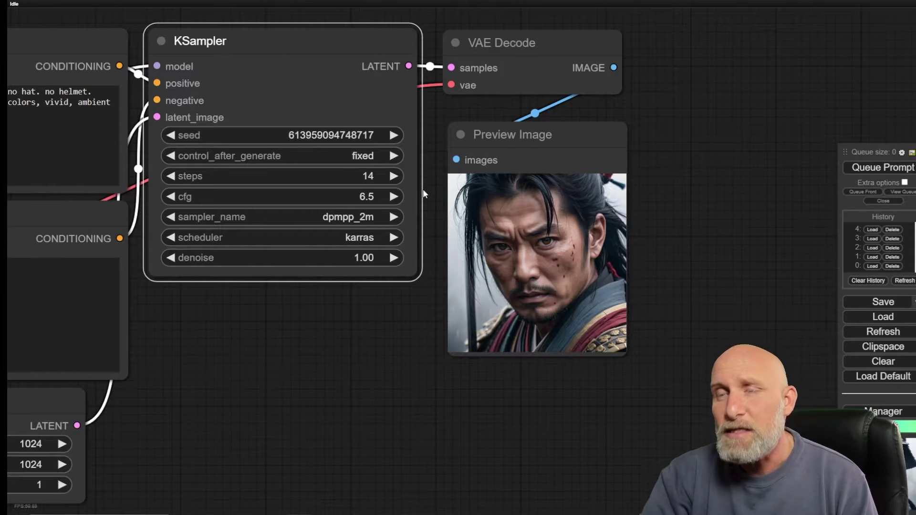
Step: Queue the prompt repeatedly with the fixed seed to test whether anything is regenerated
click(886, 171)
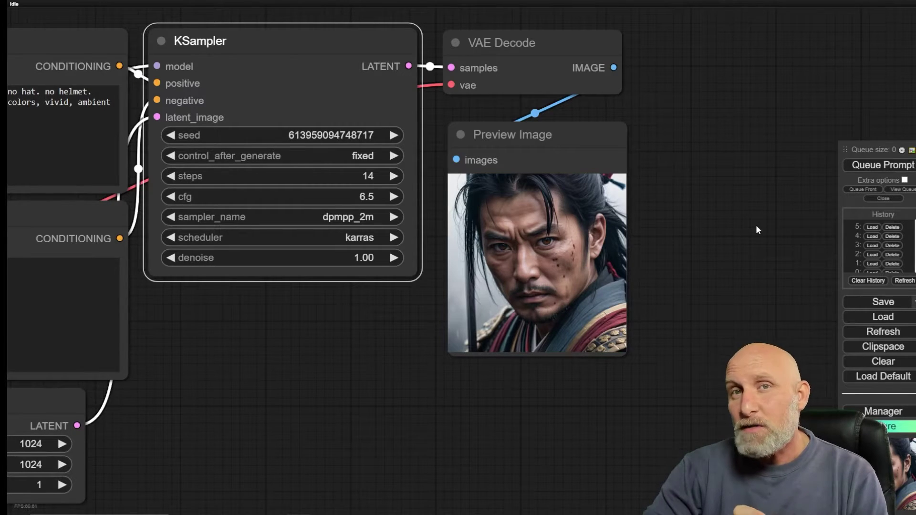
click(883, 165)
click(883, 165)
click(883, 165)
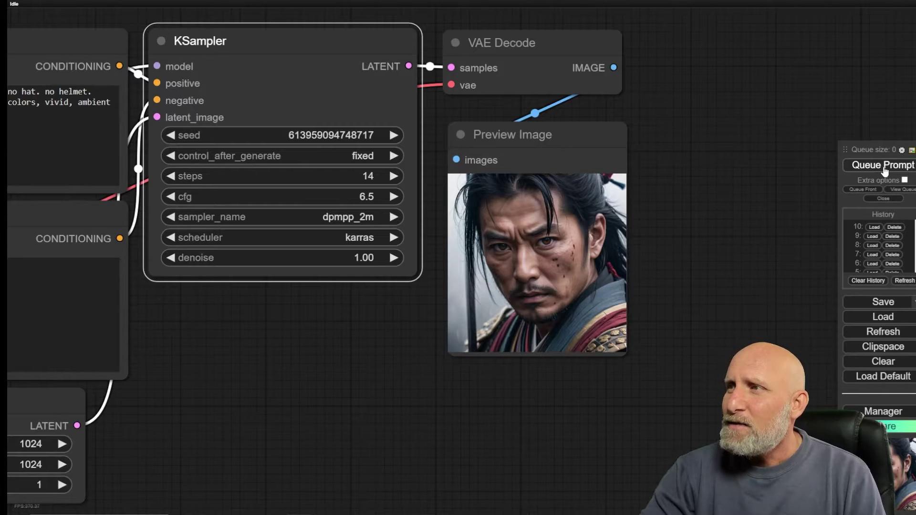
click(883, 165)
click(883, 165)
click(883, 165)
click(883, 165)
click(883, 165)
click(883, 165)
click(883, 165)
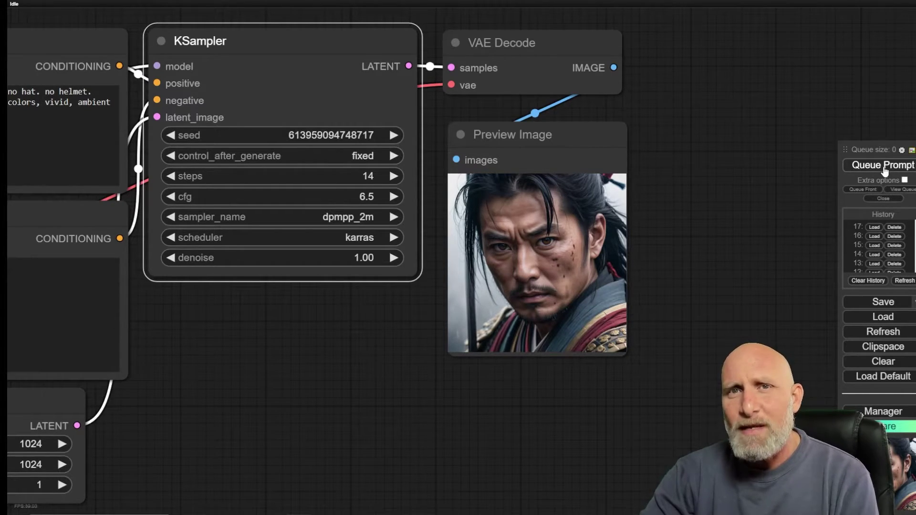
click(883, 165)
click(883, 165)
click(883, 165)
click(883, 165)
Step: Move the VAE Decode and Preview Image nodes farther from the KSampler to make room in the workflow
scroll(693, 238, down, 4)
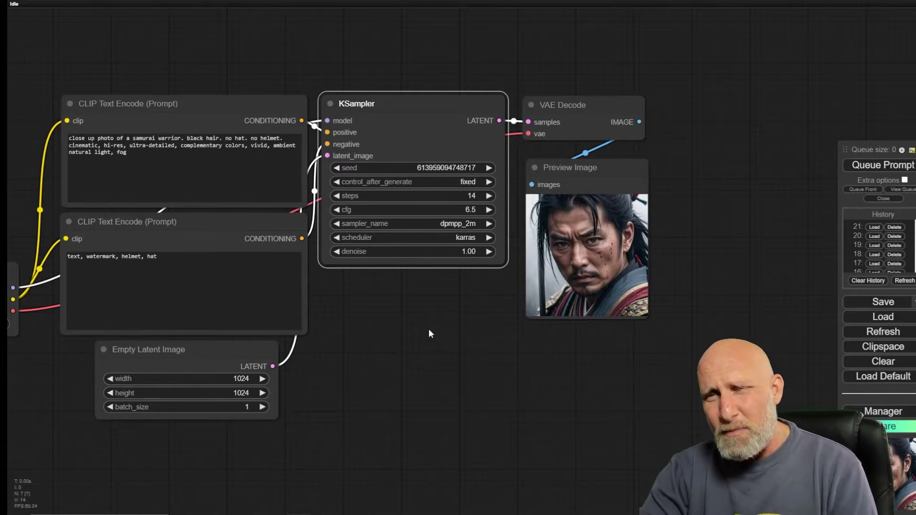
drag(429, 328, 487, 288)
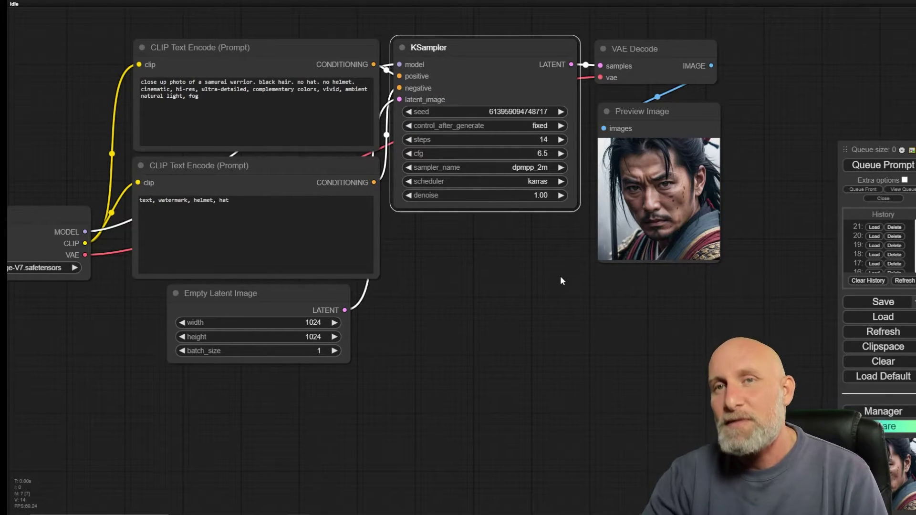
scroll(479, 319, down, 3)
drag(540, 325, 498, 292)
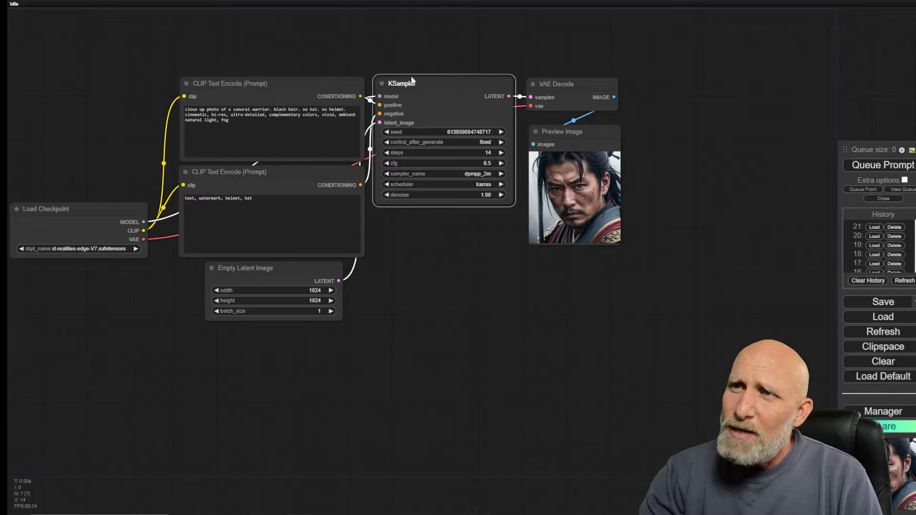
scroll(557, 104, up, 10)
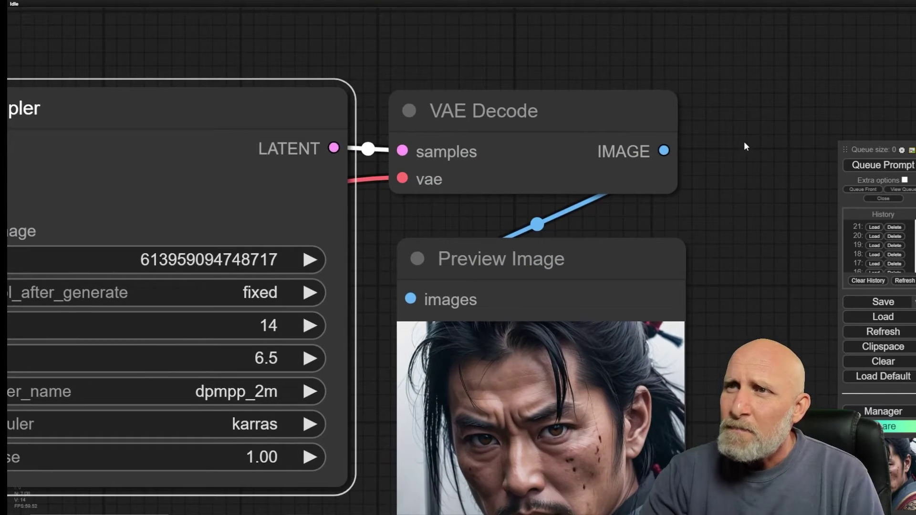
scroll(355, 157, down, 4)
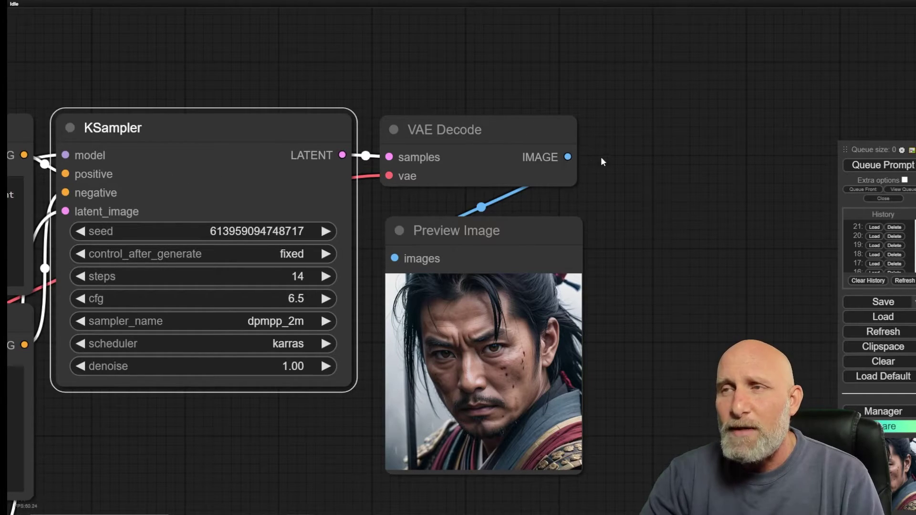
drag(507, 133, 681, 82)
drag(515, 226, 688, 163)
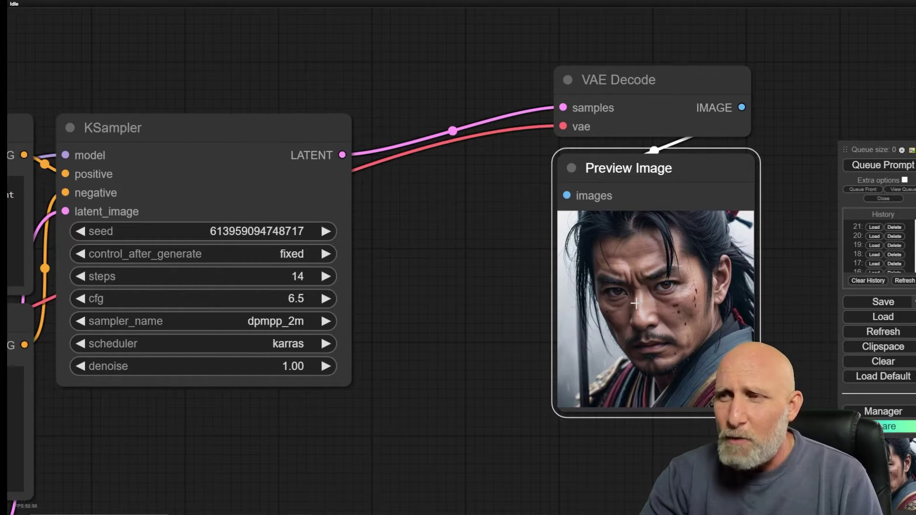
Step: Add a second KSampler fed by the first KSampler's LATENT output and place it directly below the first one
scroll(382, 210, down, 5)
drag(415, 245, 413, 123)
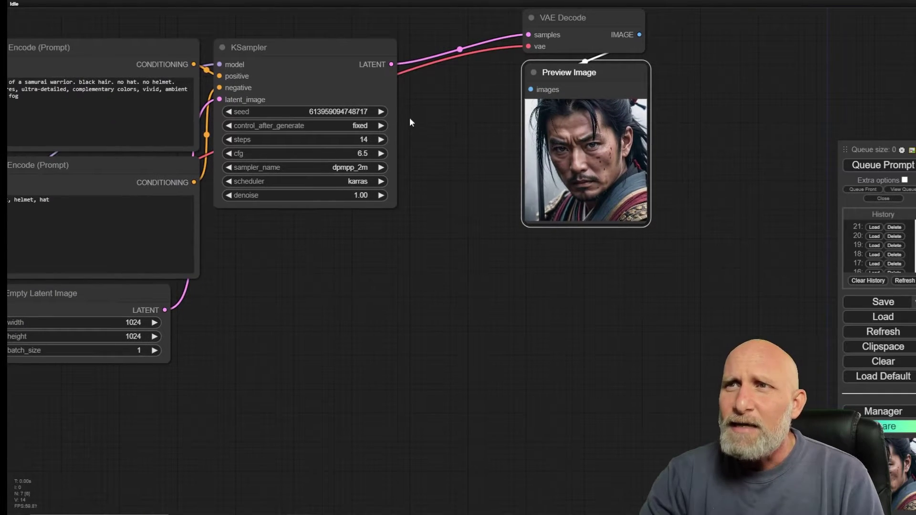
drag(391, 64, 406, 291)
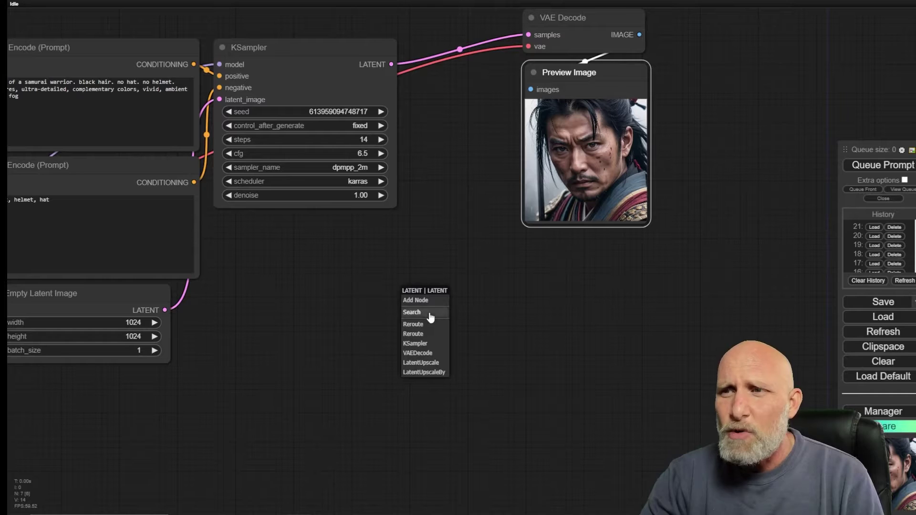
click(418, 344)
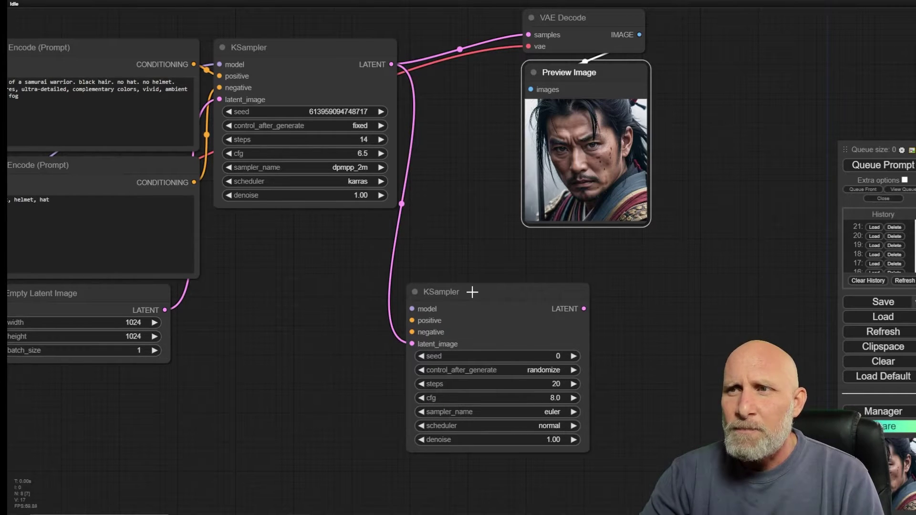
drag(472, 292, 488, 287)
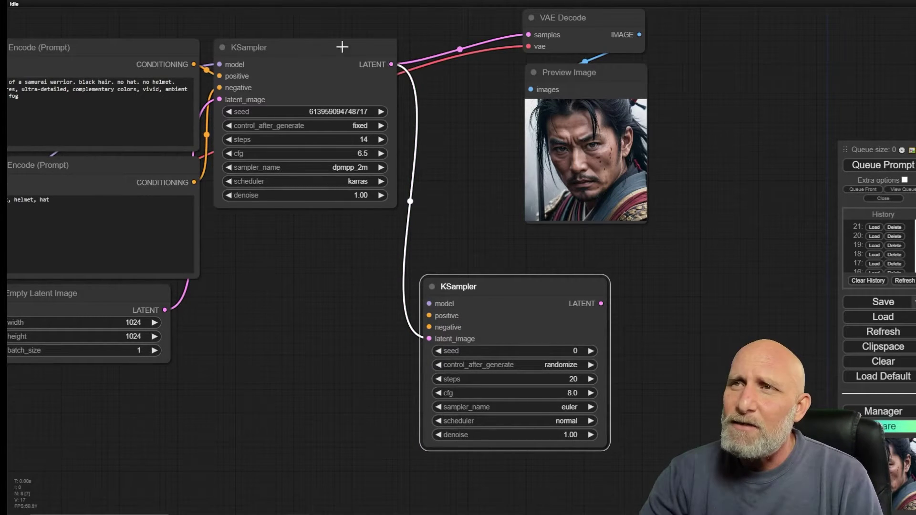
drag(520, 282, 314, 224)
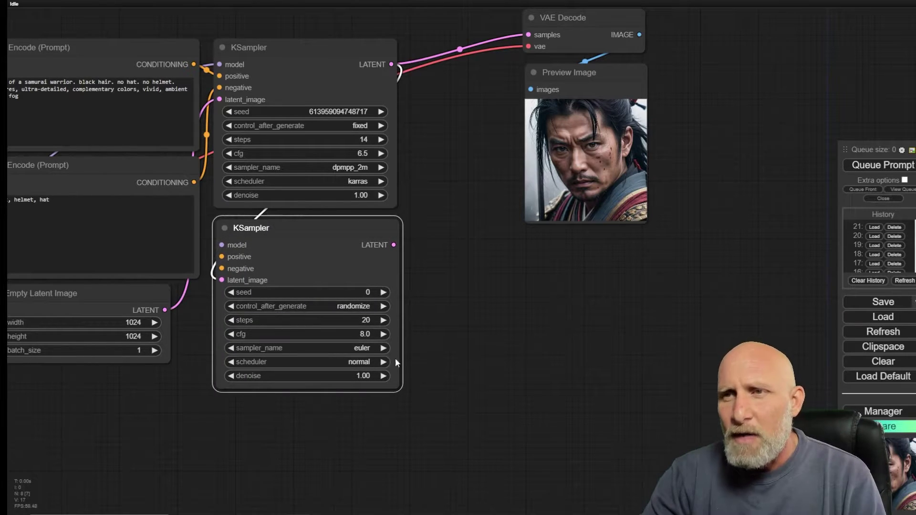
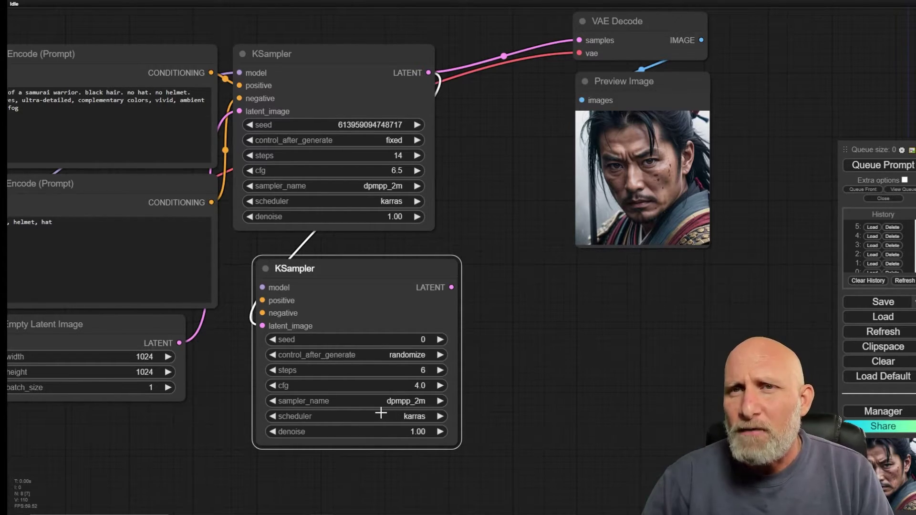
Step: Add a CLIP Text Encode node to the second KSampler's positive input, place it below Empty Latent Image and enter "wrinkles, skin defects, scars, wounds"
scroll(381, 413, down, 5)
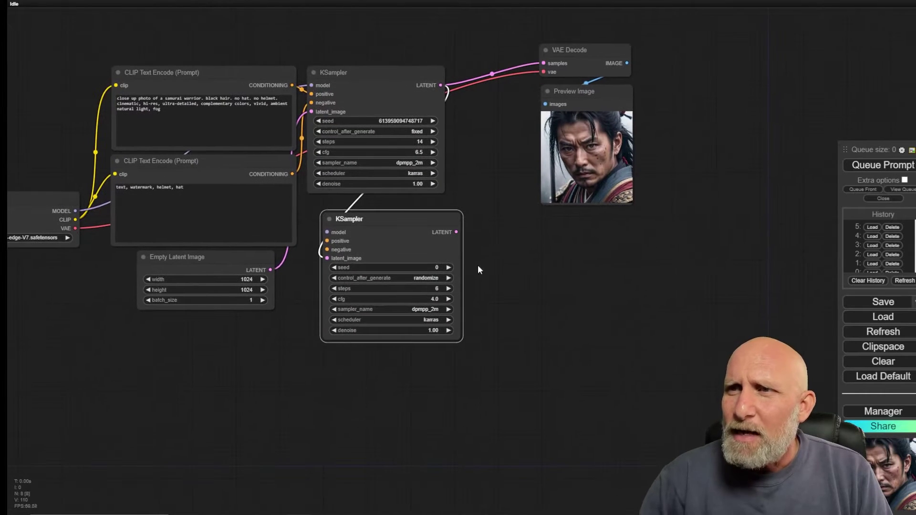
drag(305, 297, 385, 252)
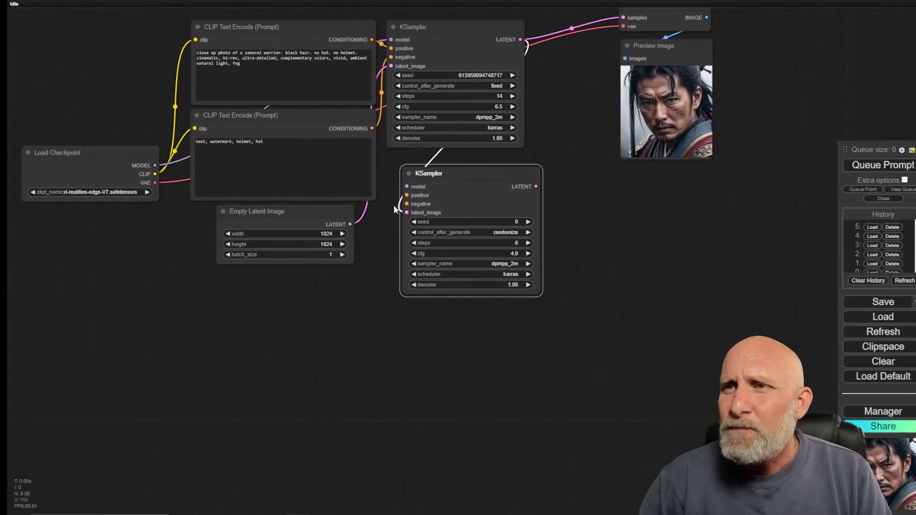
drag(405, 196, 280, 314)
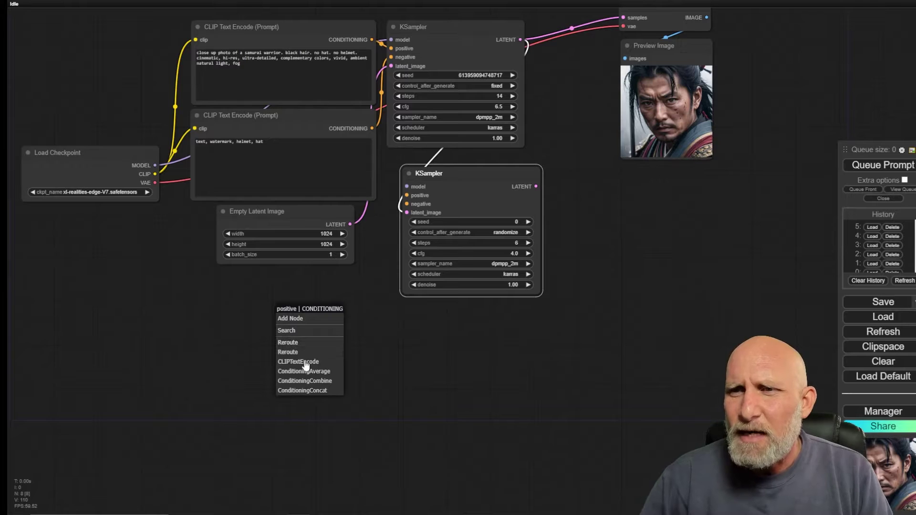
click(305, 364)
drag(373, 313, 247, 285)
click(257, 339)
text(wrinkles, skin defects, scars, wounds)
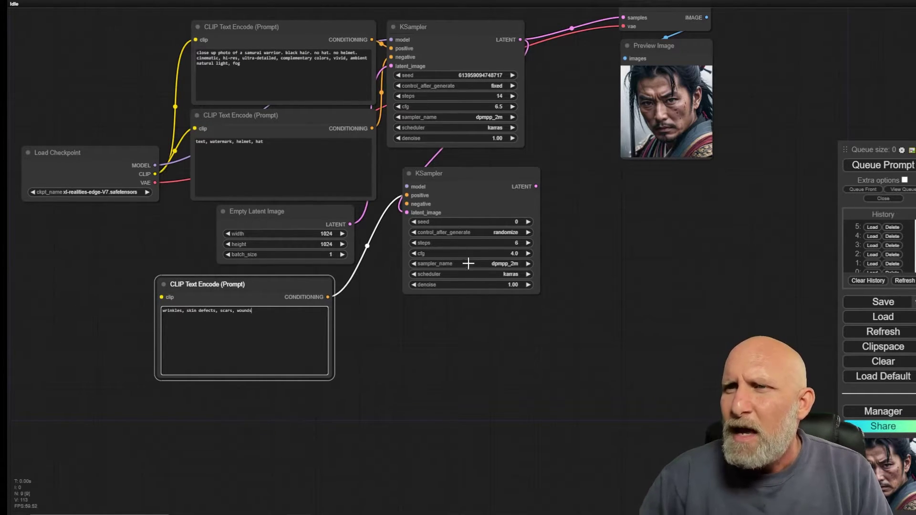
Step: Add an empty CLIP Text Encode node to the second KSampler's negative input and connect the sampler's model input to Load Checkpoint
drag(407, 203, 195, 395)
click(416, 358)
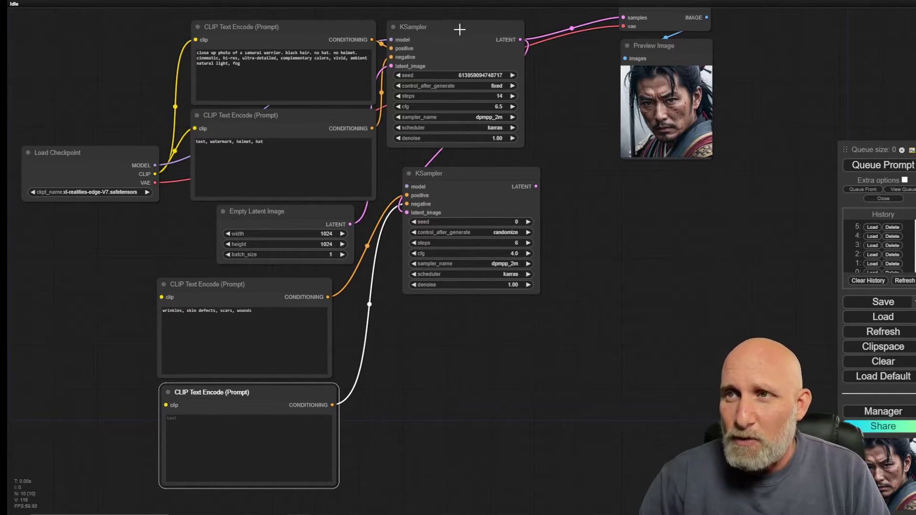
drag(406, 186, 155, 166)
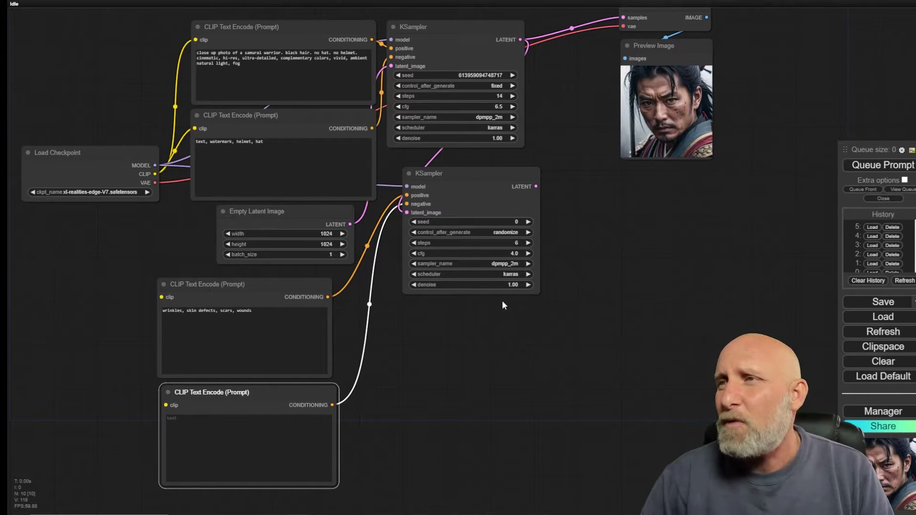
Step: Align the second KSampler under the first and add a VAE Decode with a Preview Image on its output, using Load Checkpoint's VAE
drag(484, 173, 462, 191)
drag(517, 204, 582, 213)
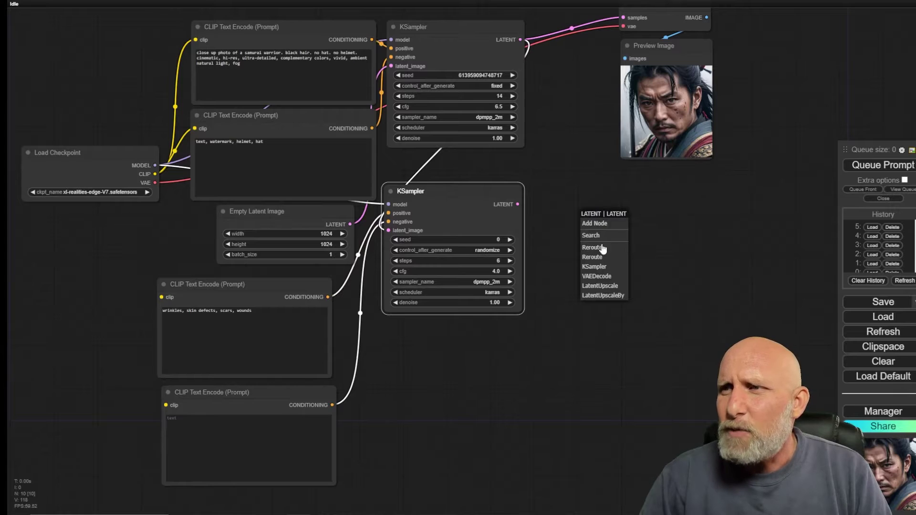
click(601, 276)
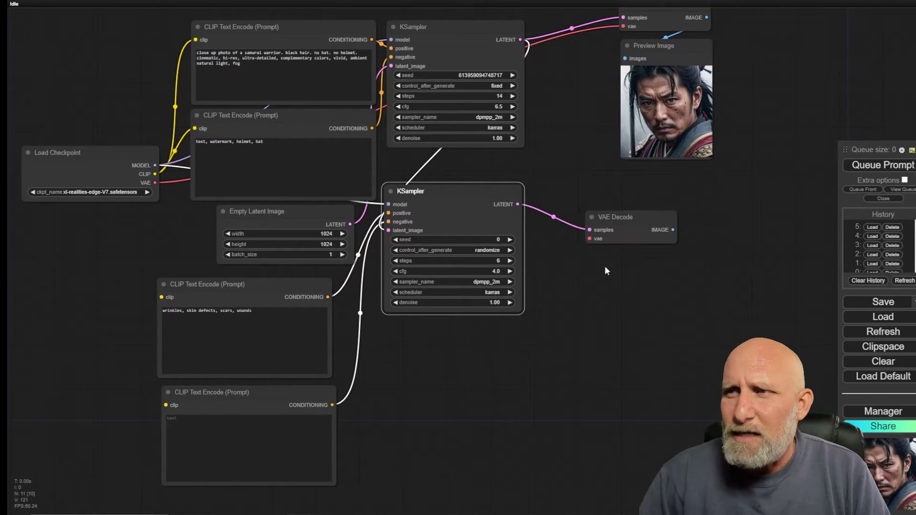
drag(673, 230, 706, 258)
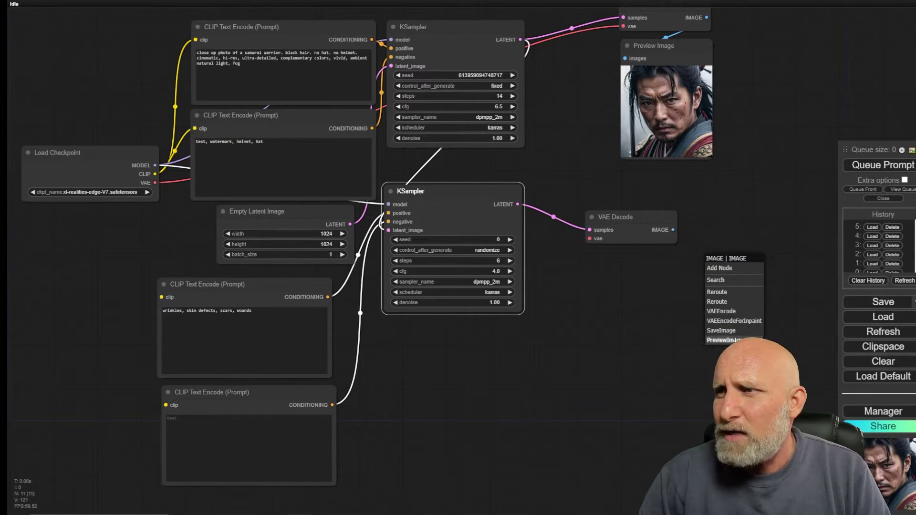
click(722, 340)
drag(590, 239, 155, 182)
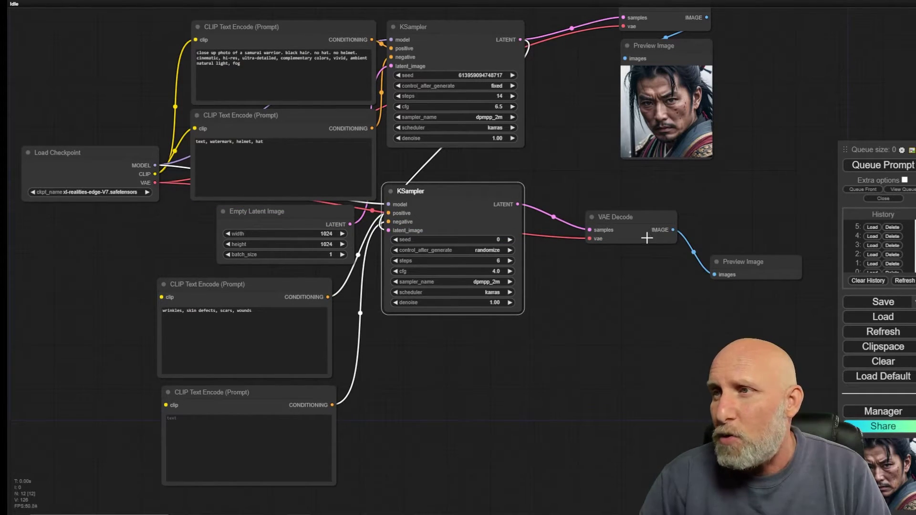
Step: Move the new VAE Decode beside the second KSampler and place its Preview Image next to the first preview
drag(626, 223, 580, 202)
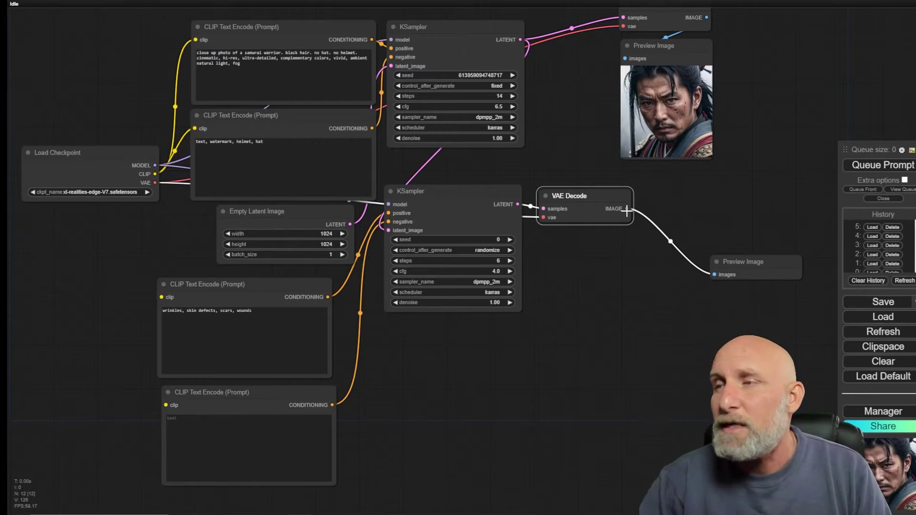
click(741, 258)
drag(741, 258, 750, 44)
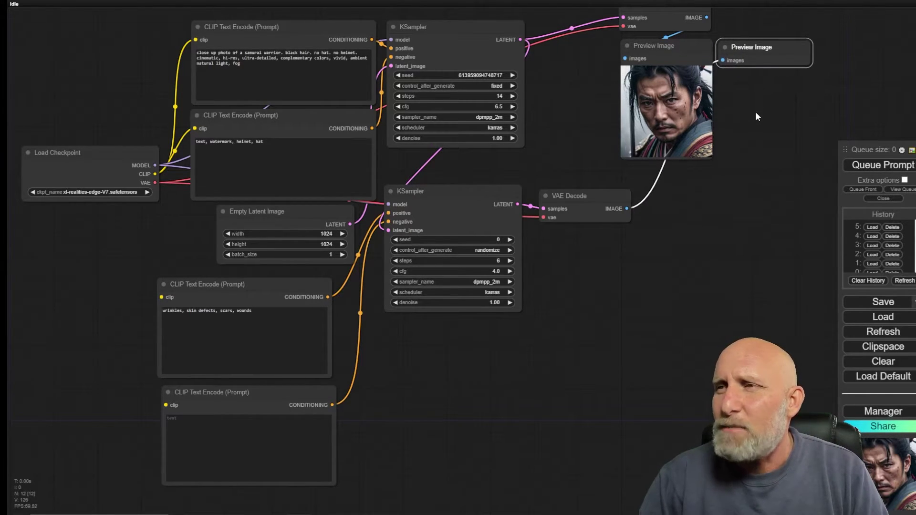
Step: Try to run the workflow with the second KSampler's settings left as they are
drag(759, 125, 682, 148)
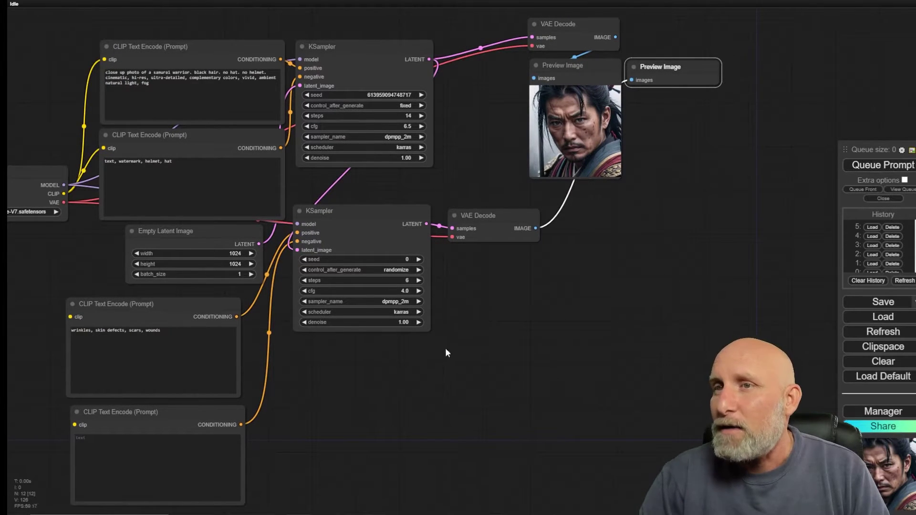
scroll(389, 337, up, 8)
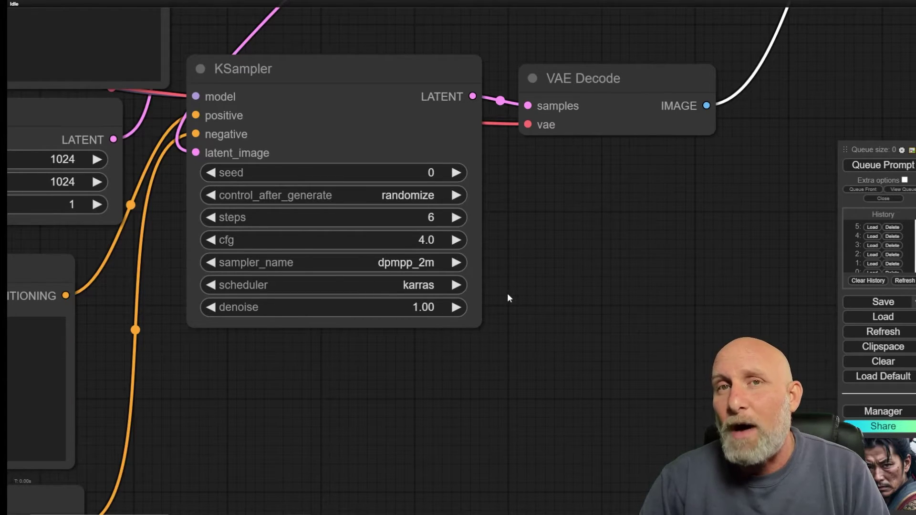
scroll(508, 293, down, 5)
drag(544, 280, 432, 402)
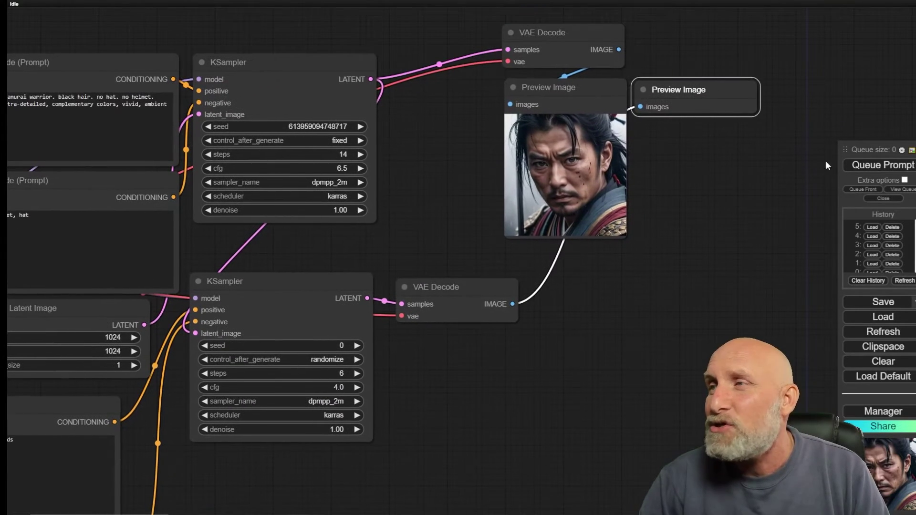
click(895, 167)
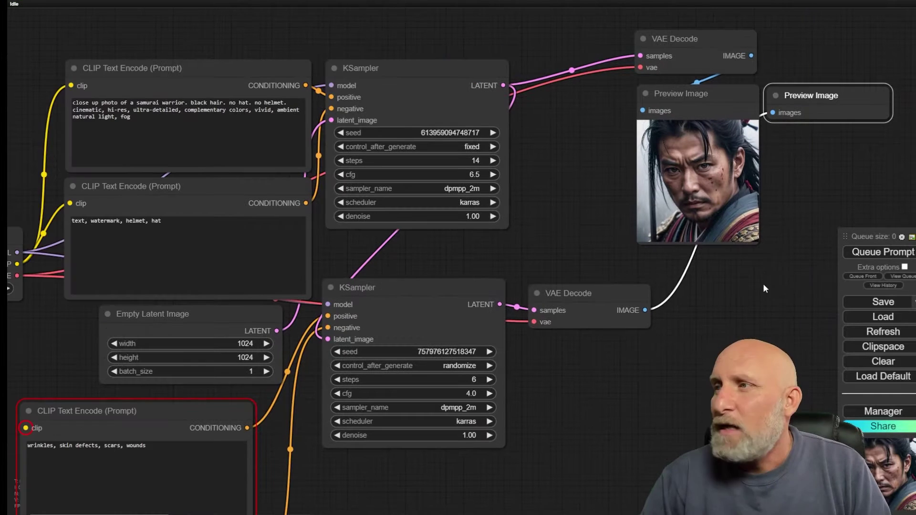
Step: Connect Load Checkpoint's CLIP output to both new CLIP Text Encode nodes and queue the prompt
drag(657, 437, 830, 300)
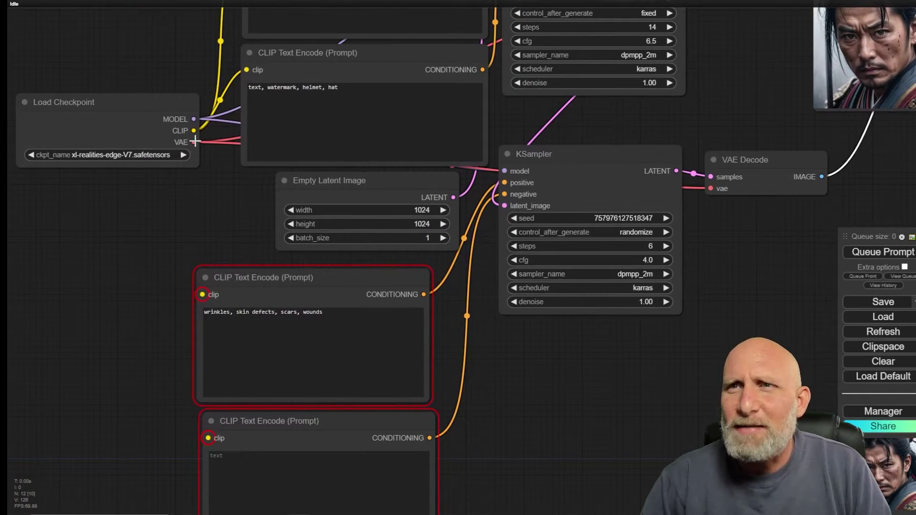
drag(194, 130, 202, 294)
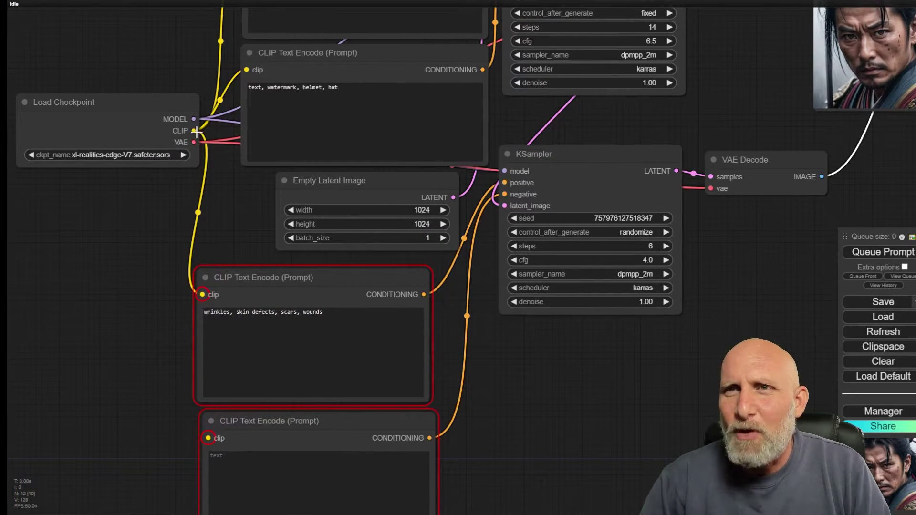
drag(194, 130, 208, 439)
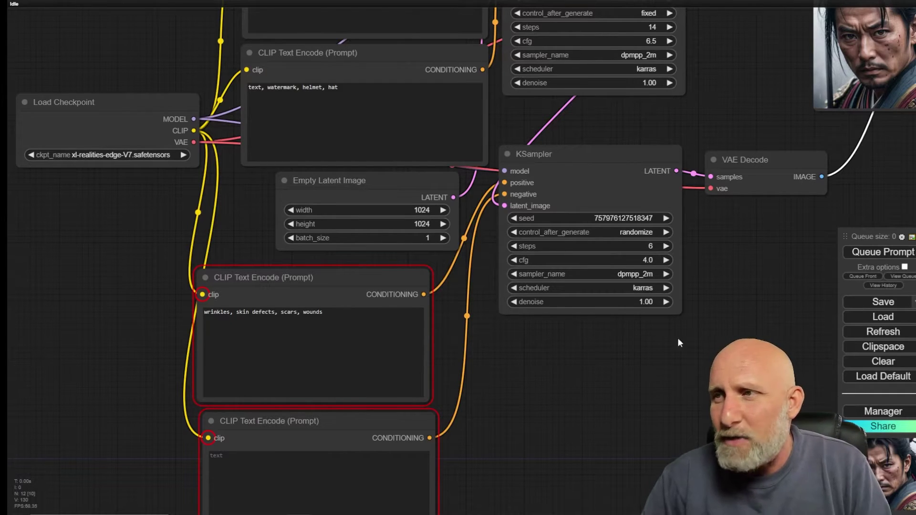
click(884, 252)
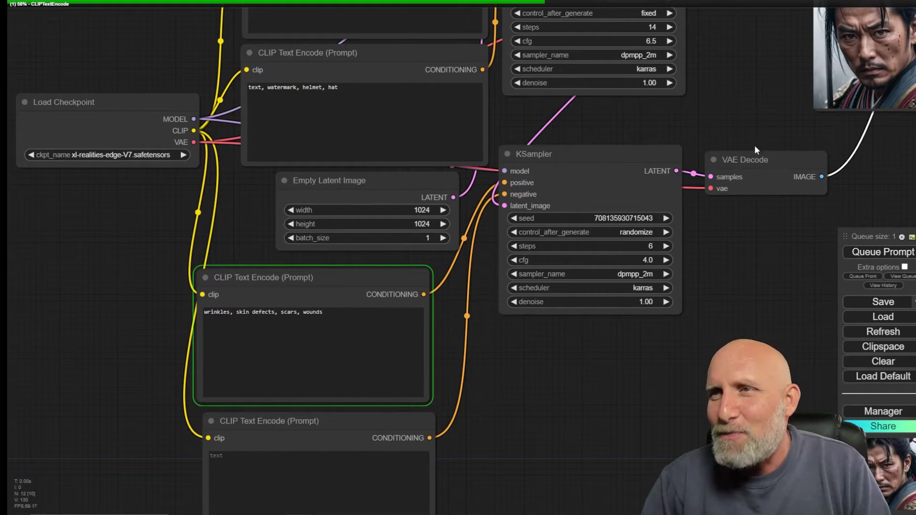
Step: Follow the second KSampler pass and compare its preview image with the first pass's samurai image
drag(733, 40, 591, 43)
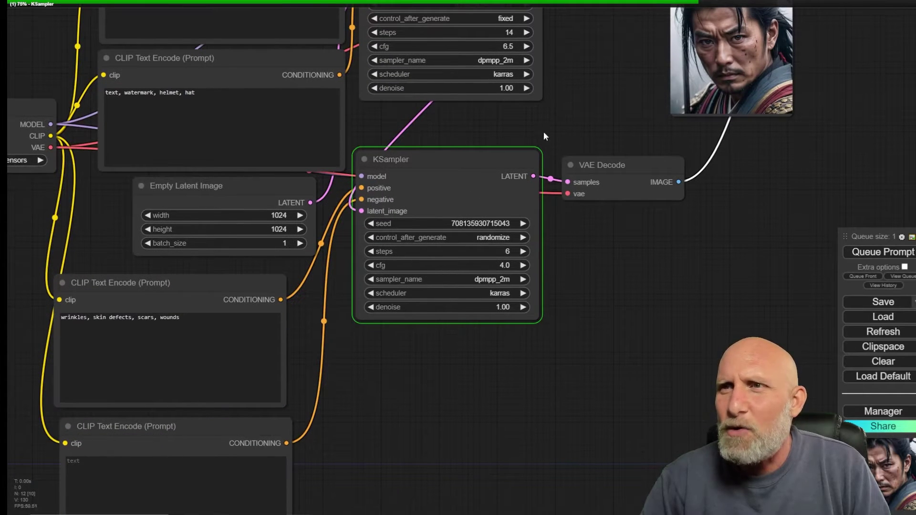
drag(543, 131, 360, 236)
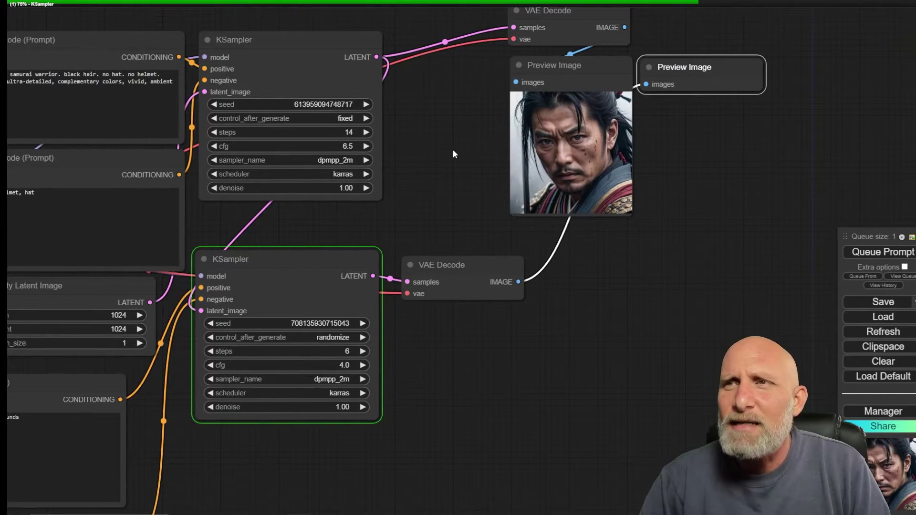
drag(452, 149, 396, 209)
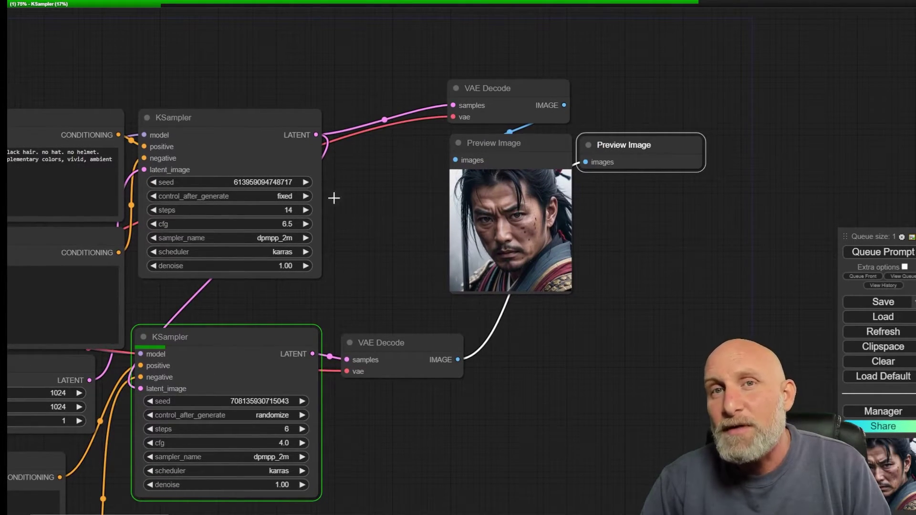
drag(406, 283, 318, 329)
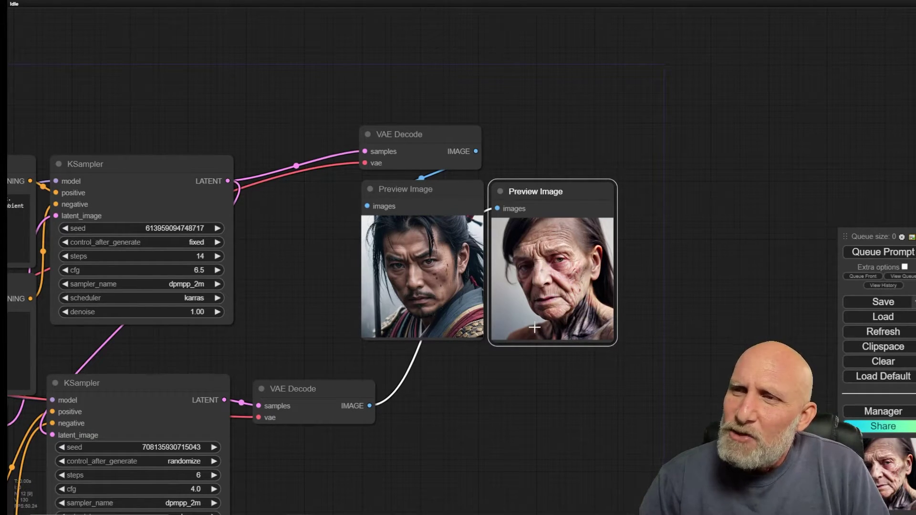
scroll(288, 429, down, 3)
drag(319, 457, 389, 250)
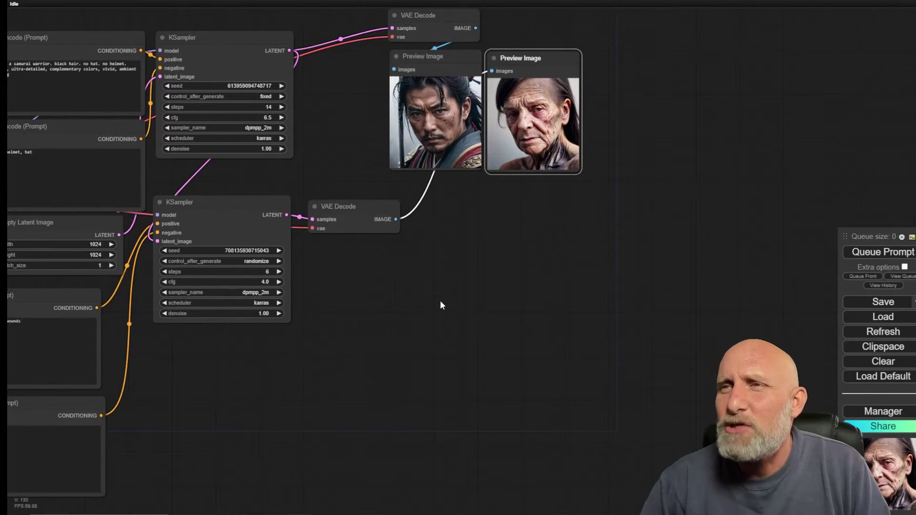
scroll(479, 230, up, 2)
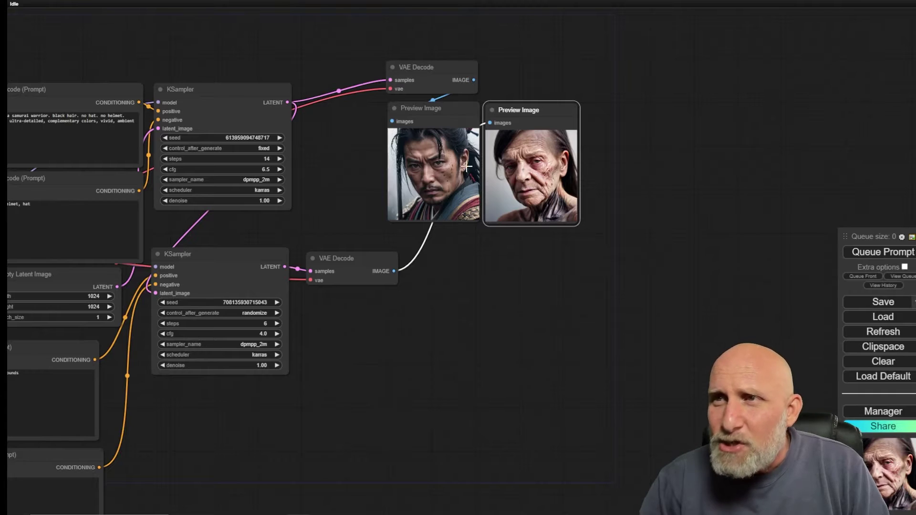
drag(416, 352, 472, 331)
scroll(495, 258, up, 1)
scroll(479, 253, up, 1)
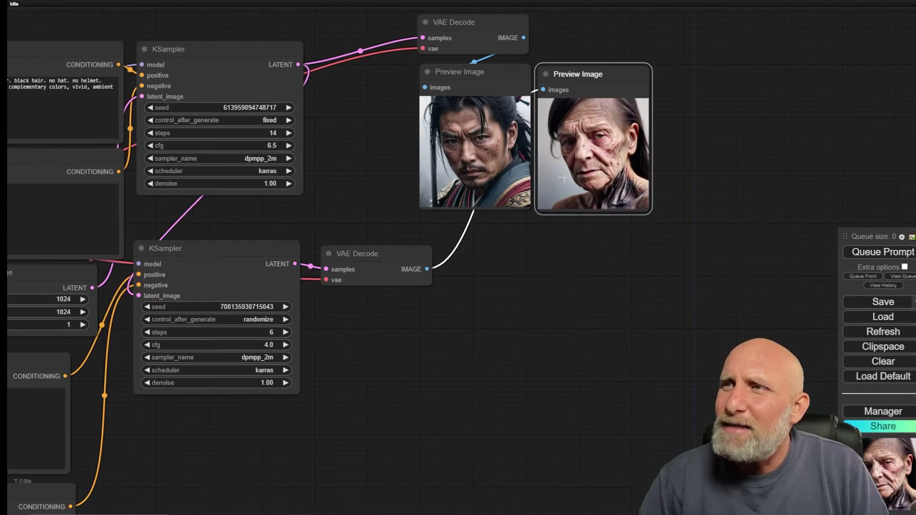
Step: Set the second KSampler's denoise to 0.30 and queue the prompt
drag(528, 304, 637, 219)
click(411, 275)
text(0.)
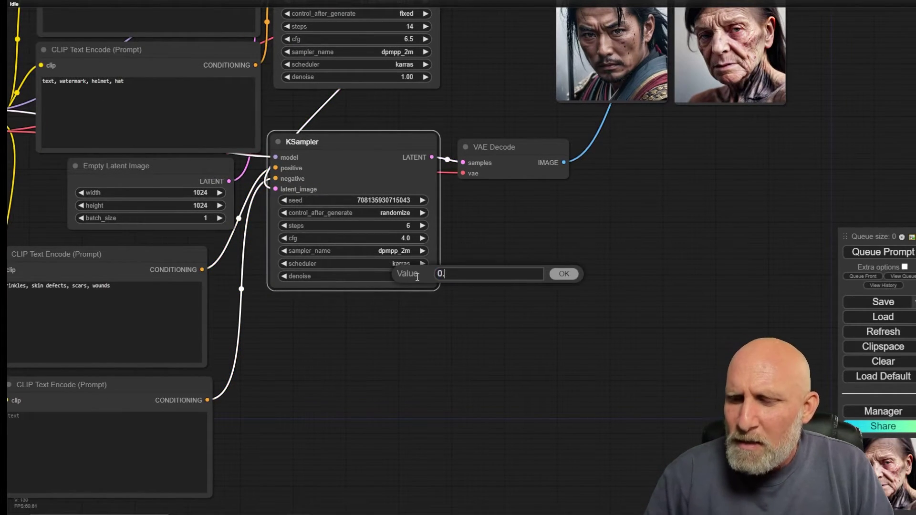
text(3)
key(Return)
drag(675, 209, 592, 310)
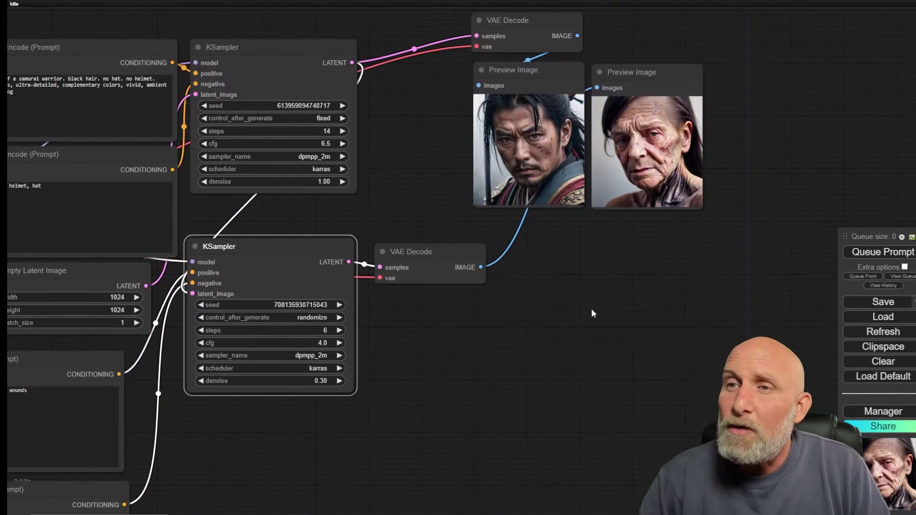
click(884, 254)
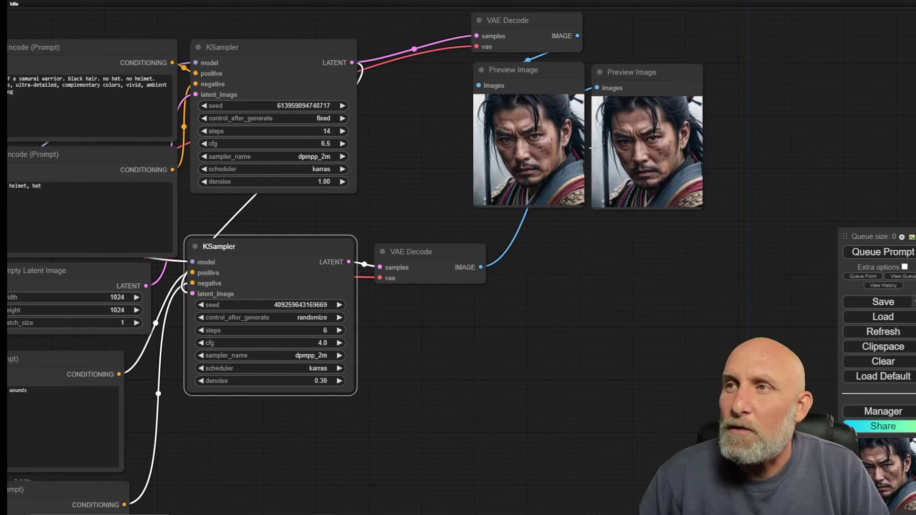
Step: Compare the skin and facial details of the two samurai previews at close range
scroll(632, 140, up, 12)
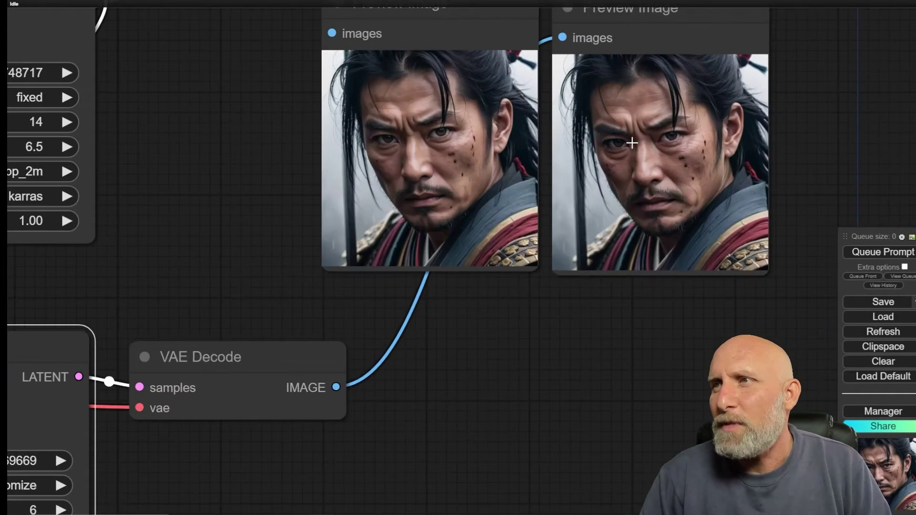
scroll(558, 215, up, 1)
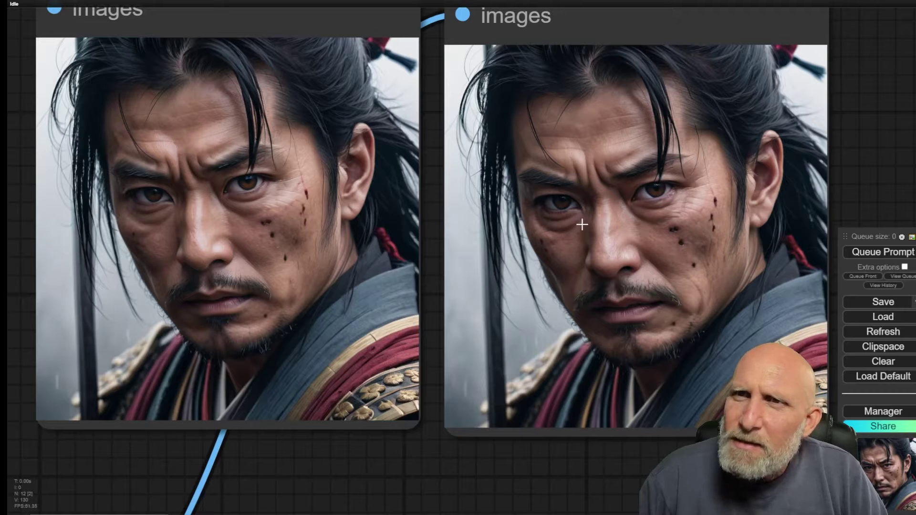
scroll(582, 224, down, 2)
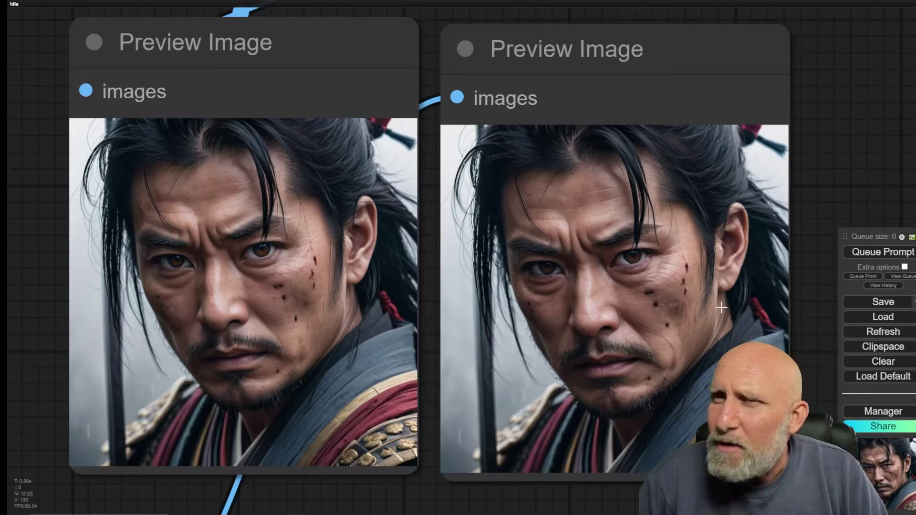
scroll(649, 357, down, 3)
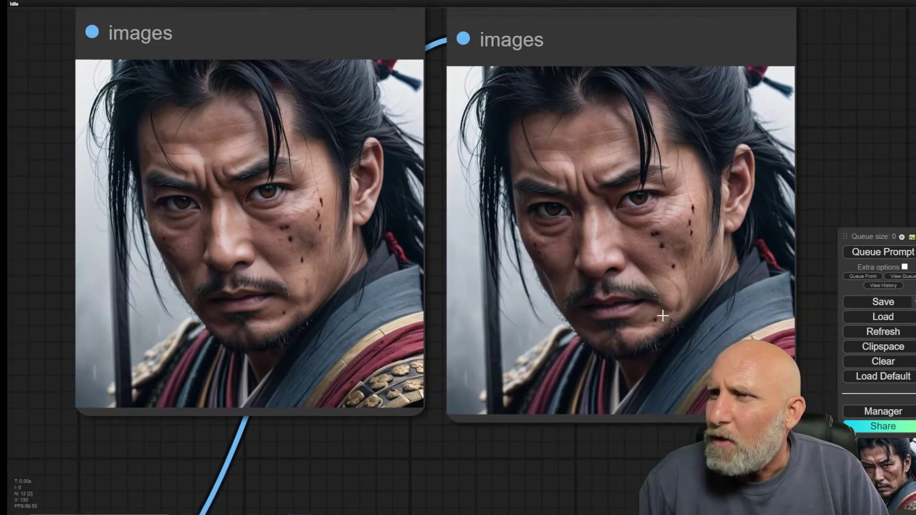
scroll(660, 317, up, 1)
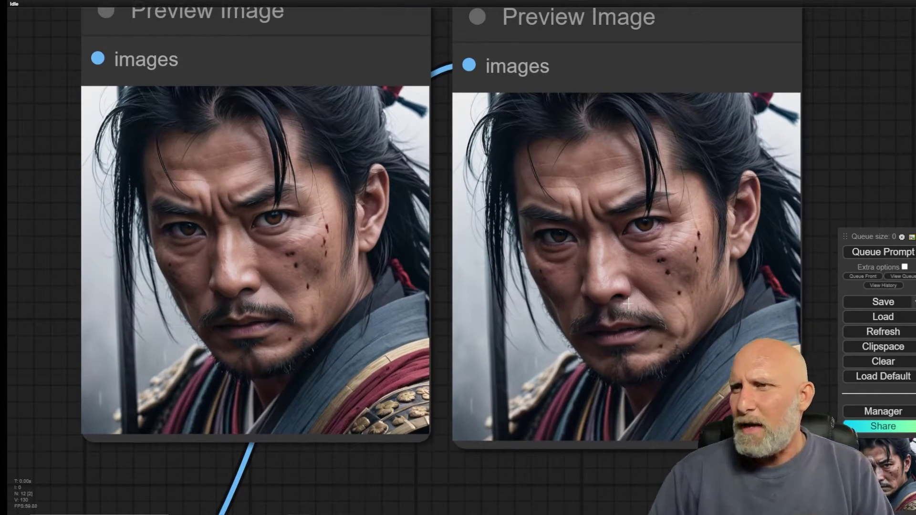
Step: Set the second KSampler's denoise to 0.40 and queue the prompt
scroll(627, 298, down, 1)
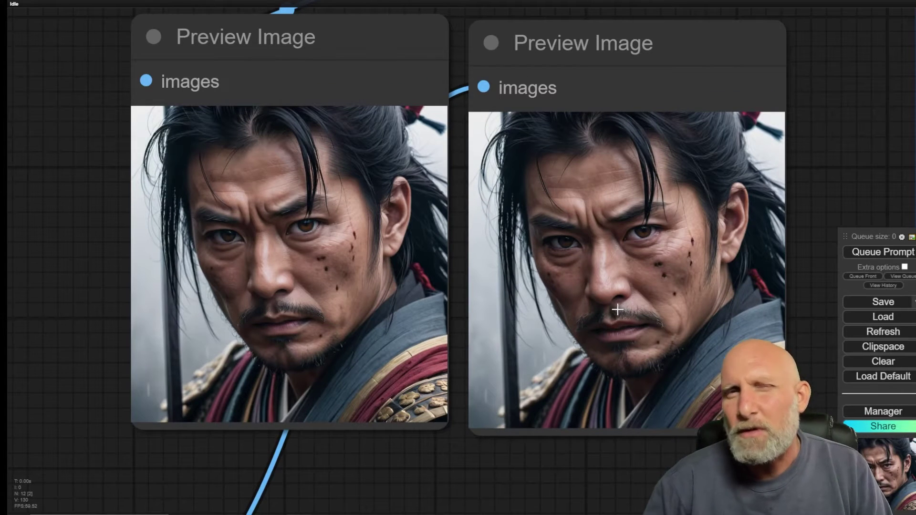
scroll(618, 310, down, 2)
drag(511, 331, 678, 140)
scroll(490, 280, up, 1)
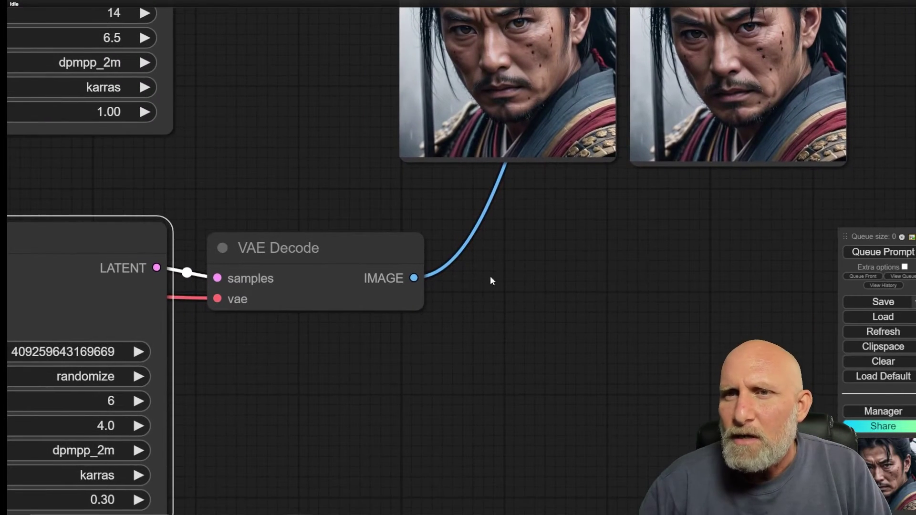
drag(491, 280, 667, 210)
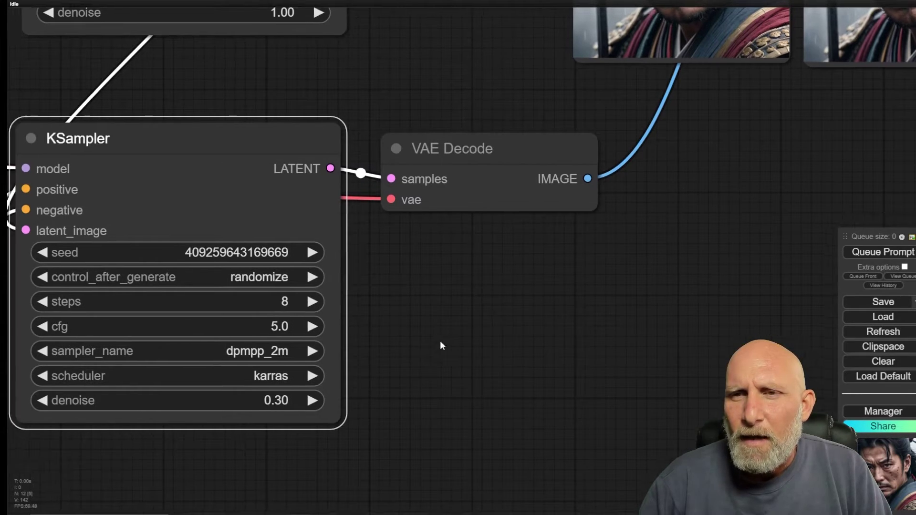
drag(439, 343, 480, 333)
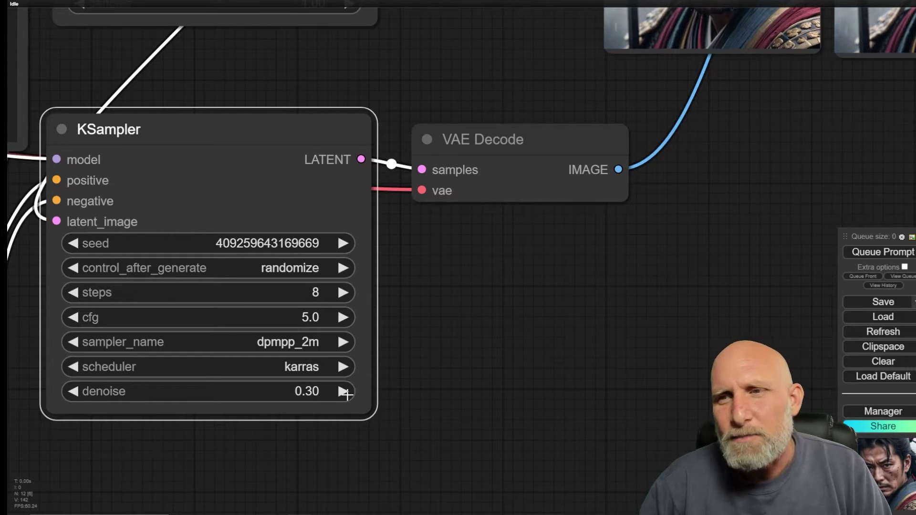
click(342, 392)
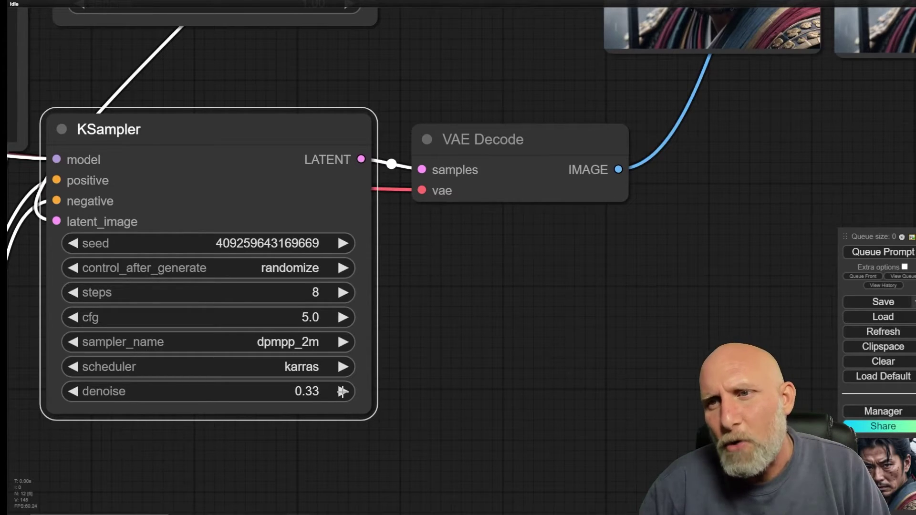
click(342, 391)
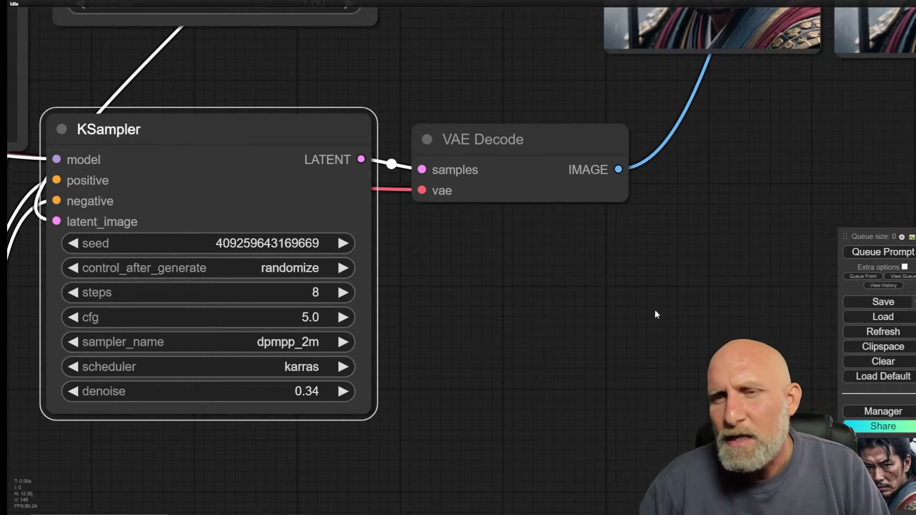
click(343, 392)
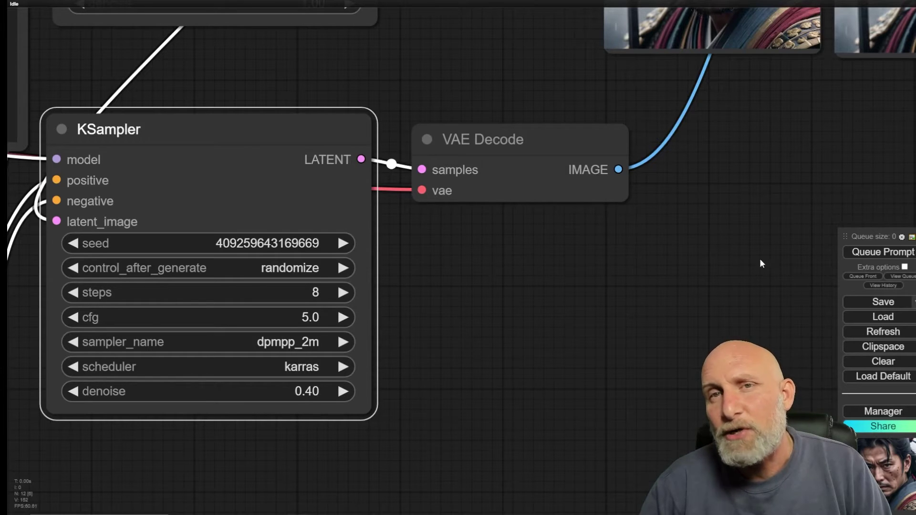
click(878, 254)
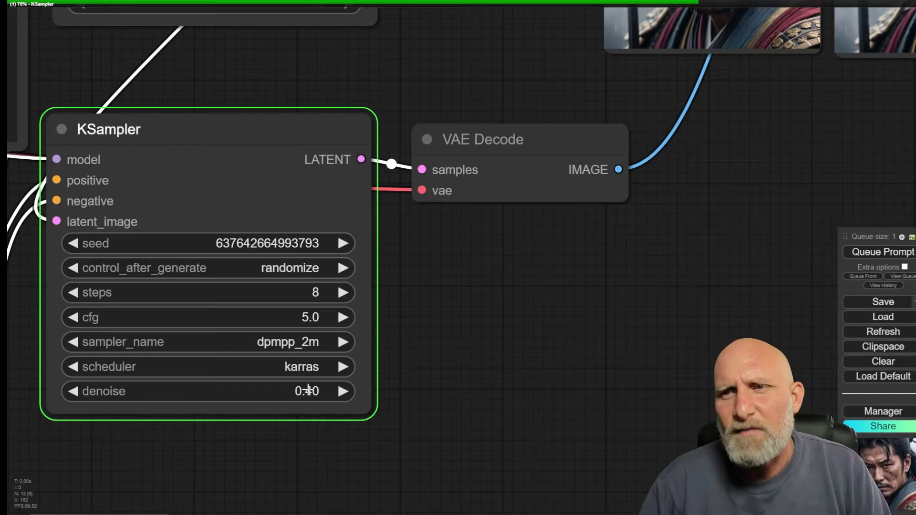
Step: Compare the wrinkles, scars and facial structure in the second-pass preview with the first pass's samurai image
drag(772, 154, 495, 414)
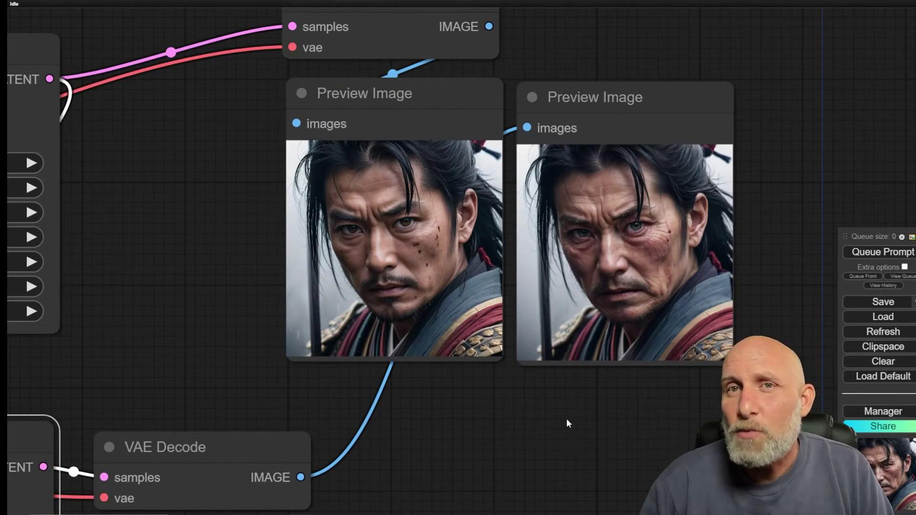
scroll(525, 420, down, 5)
scroll(519, 315, up, 8)
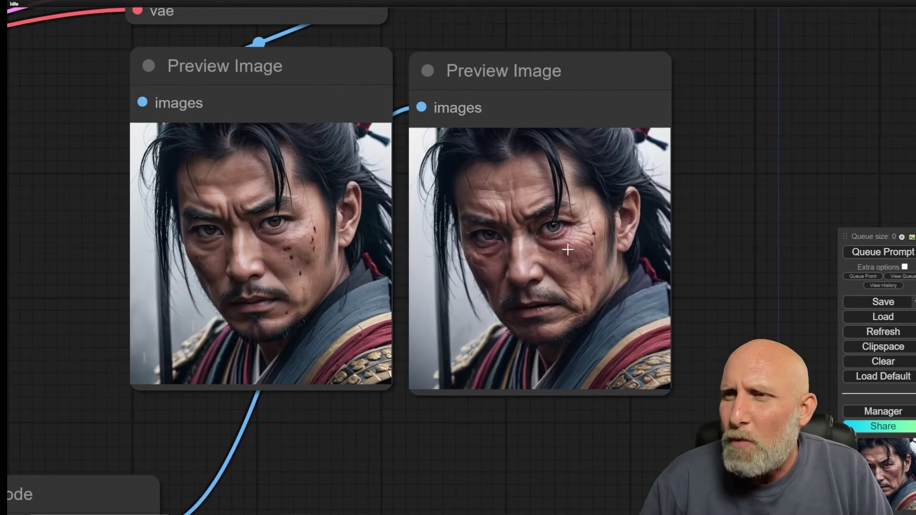
drag(567, 249, 578, 283)
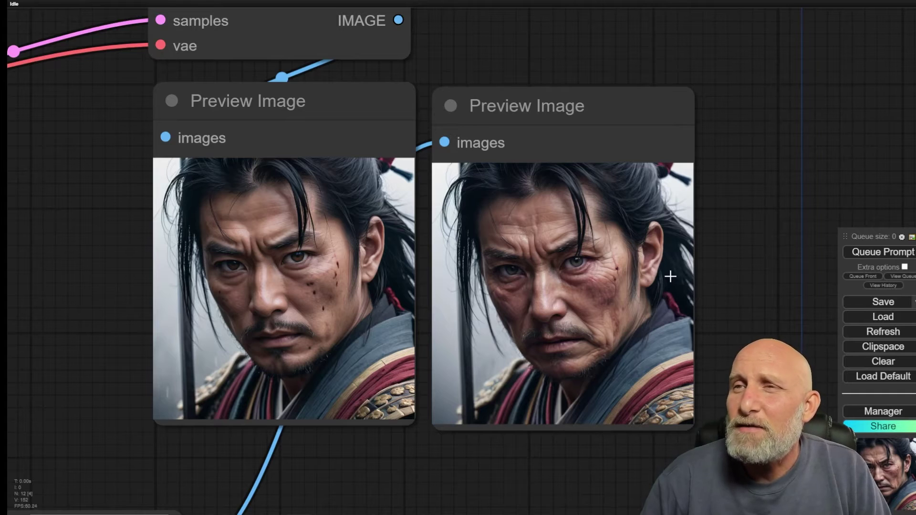
scroll(697, 252, down, 1)
scroll(700, 258, up, 1)
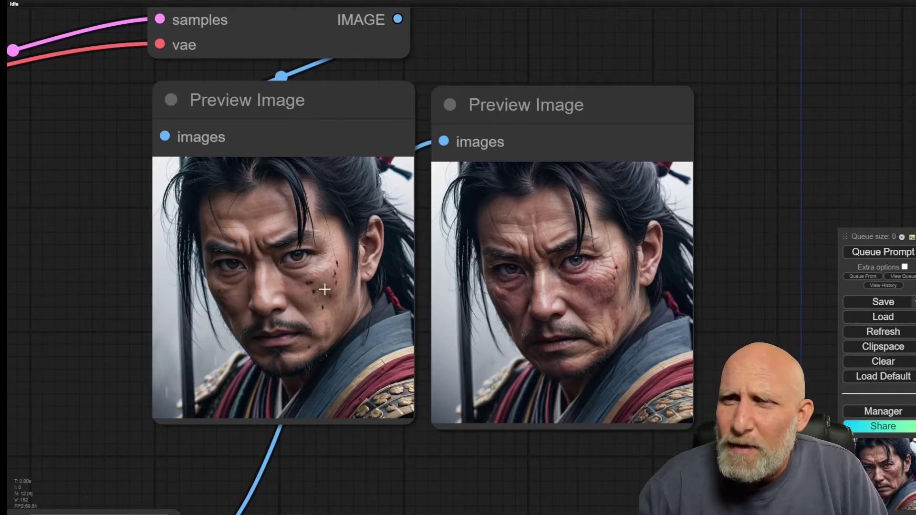
scroll(568, 267, down, 6)
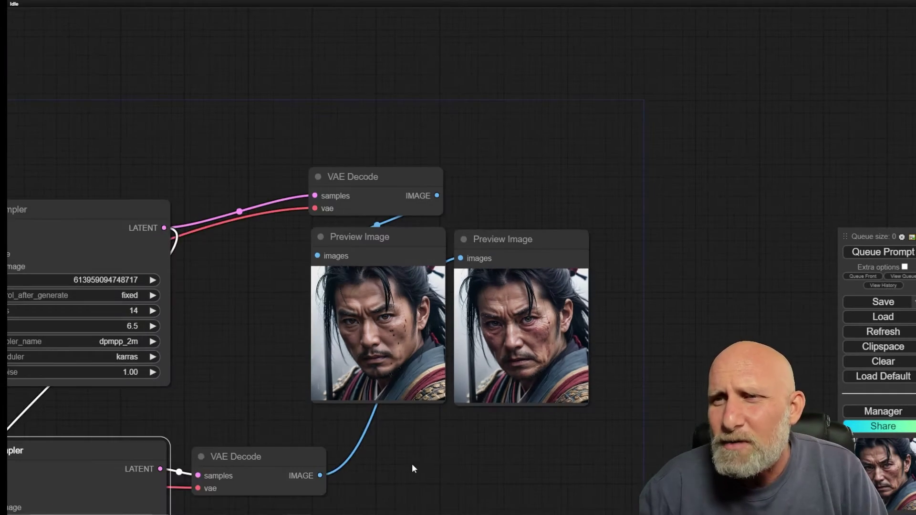
Step: Append ", blue eyes" to the second pass's positive prompt after "wounds" and queue the prompt
drag(411, 464, 794, 269)
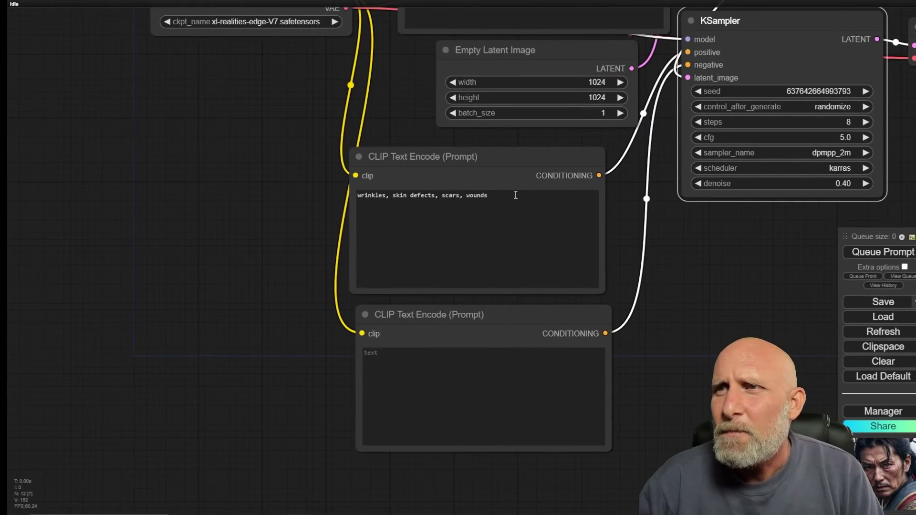
click(514, 194)
text(, blue eyes)
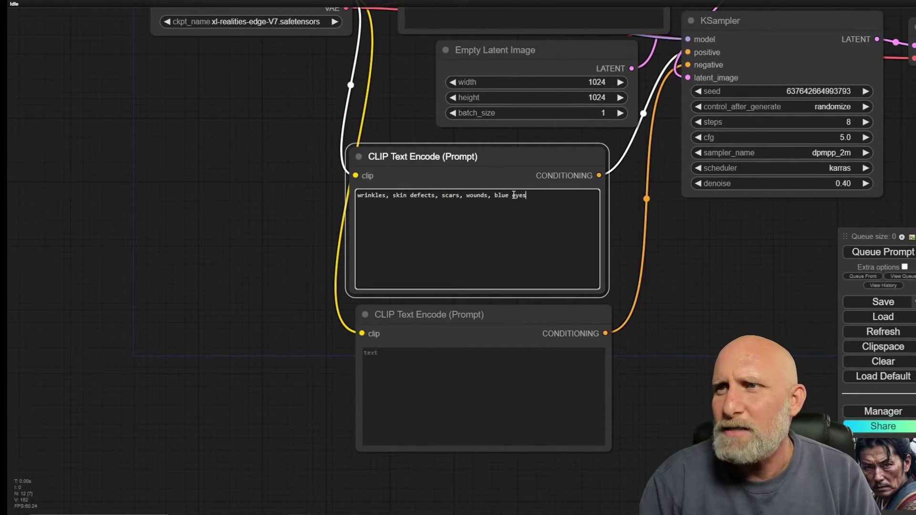
drag(738, 253, 473, 372)
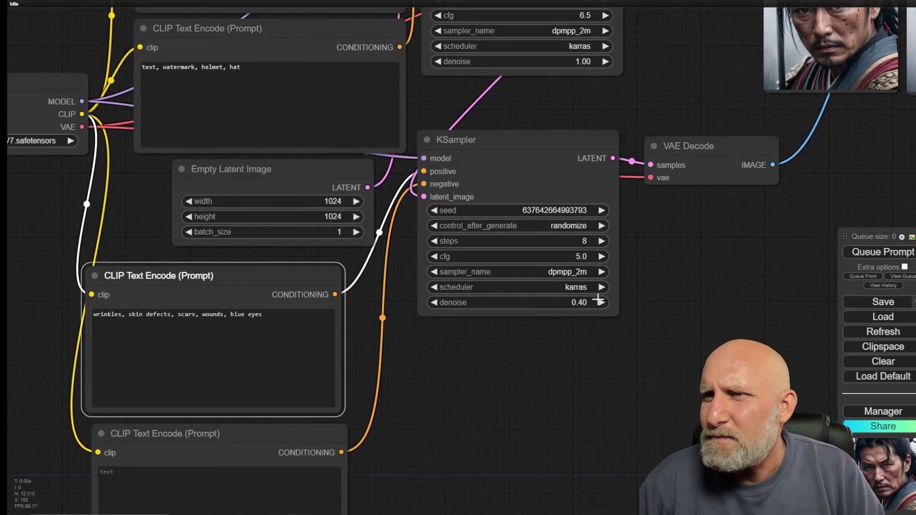
click(582, 303)
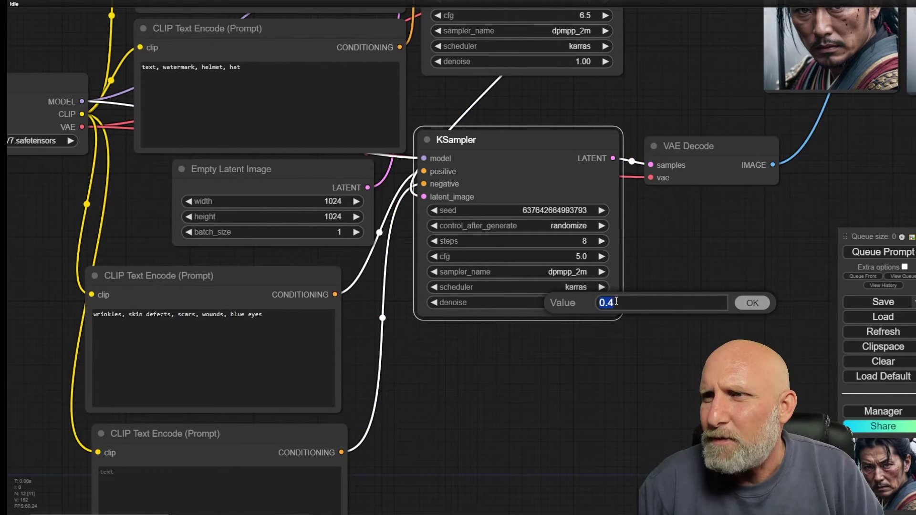
click(753, 303)
drag(813, 226, 430, 355)
scroll(601, 301, up, 3)
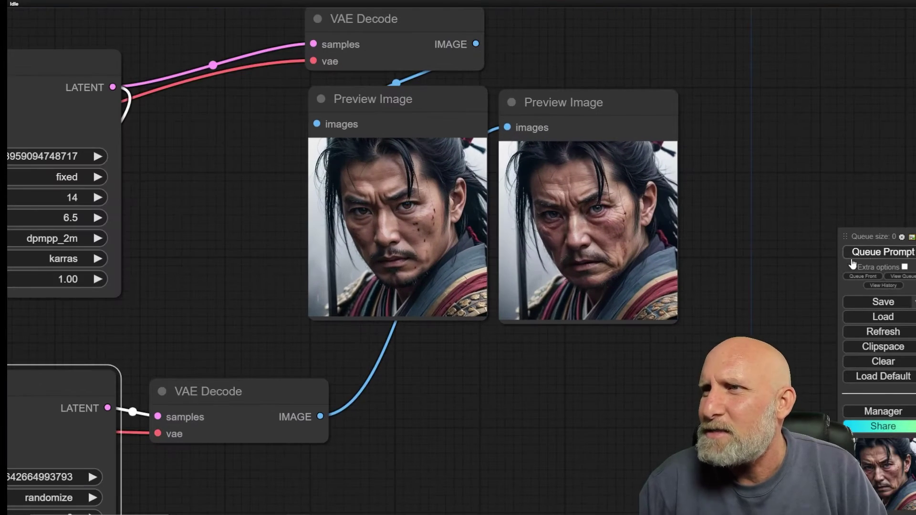
click(873, 259)
Step: Examine the eyes and skin in the second-pass preview against the first-pass samurai image, close up and from farther away
scroll(539, 149, up, 4)
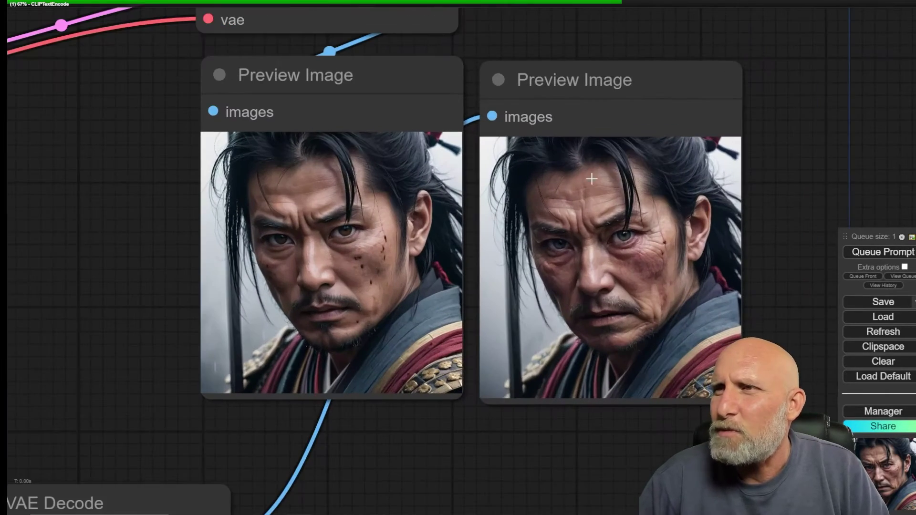
scroll(617, 246, up, 5)
scroll(634, 296, down, 2)
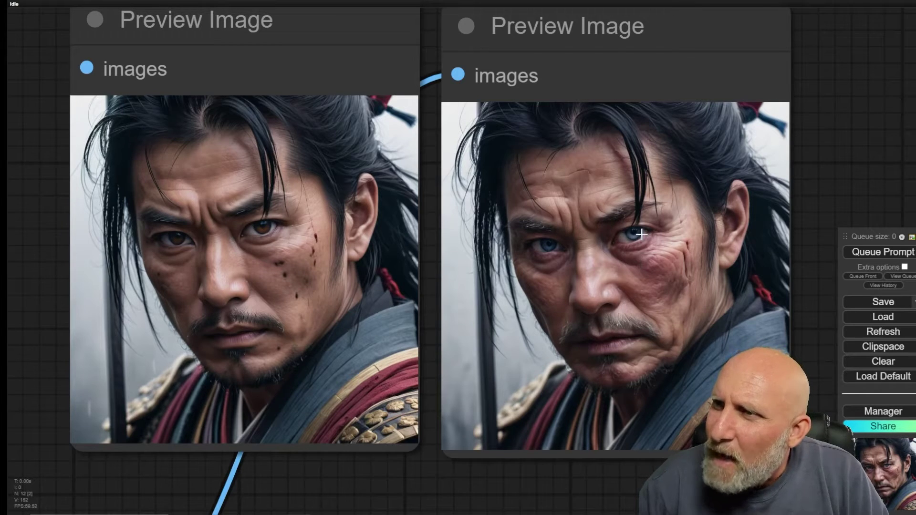
scroll(654, 219, down, 3)
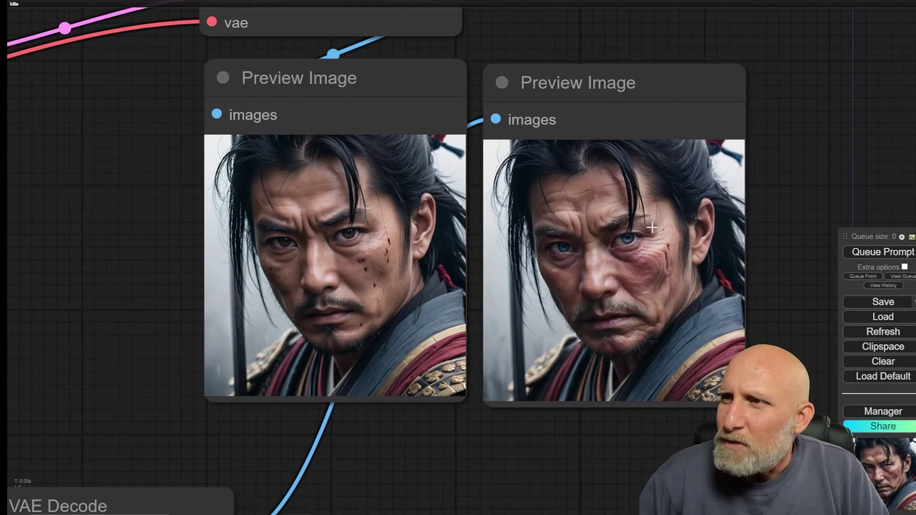
scroll(578, 272, down, 2)
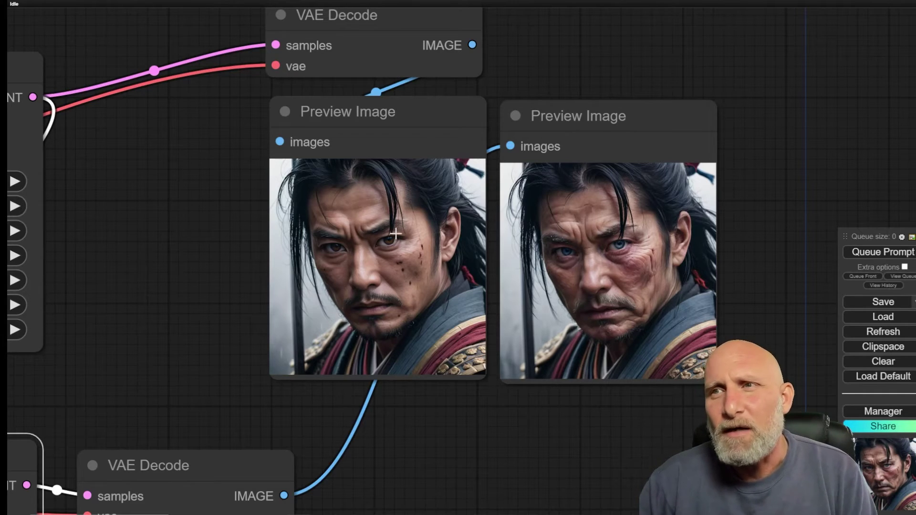
drag(488, 253, 380, 257)
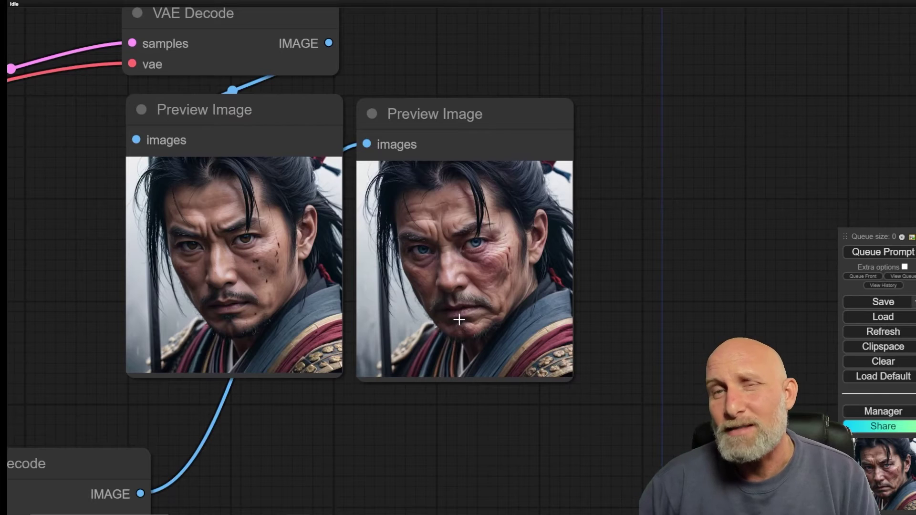
scroll(448, 261, down, 2)
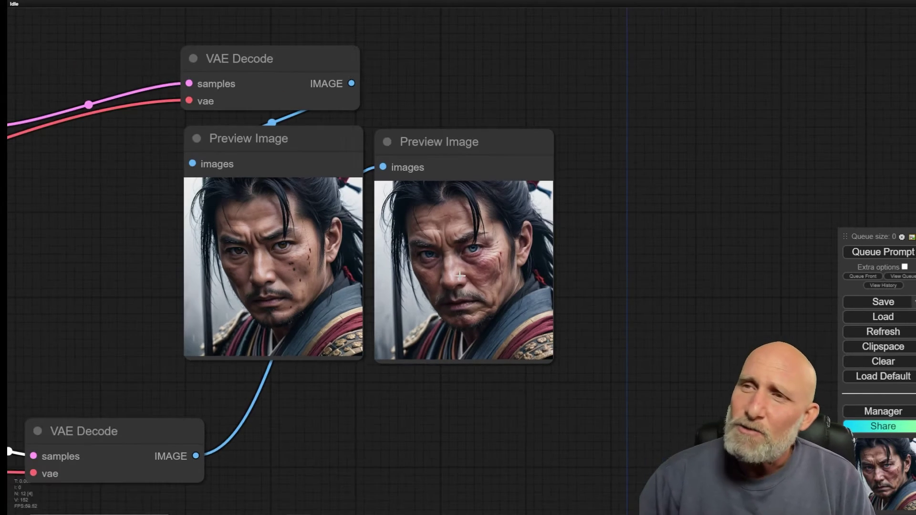
scroll(420, 317, down, 2)
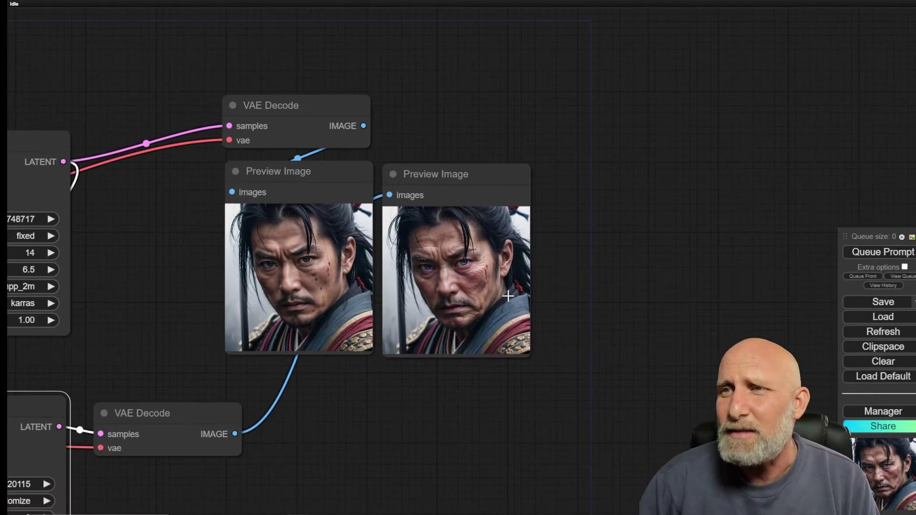
scroll(432, 292, up, 4)
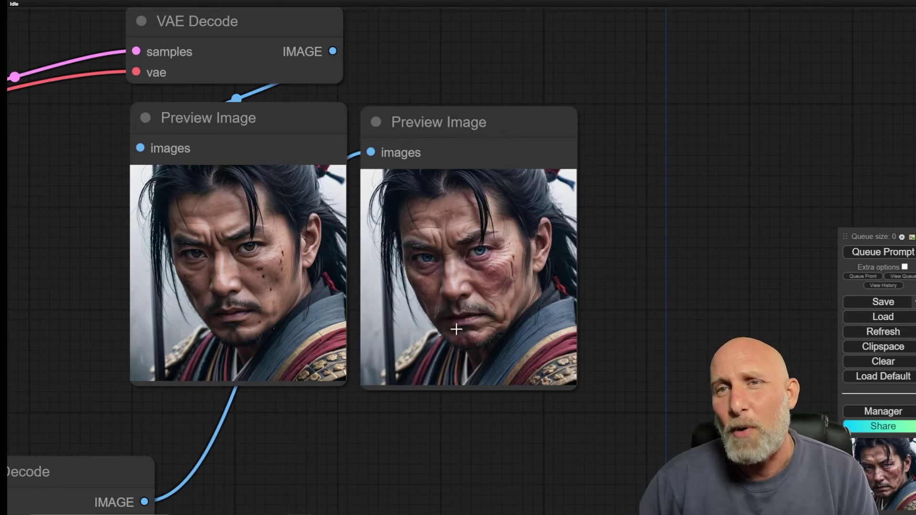
scroll(466, 335, up, 2)
scroll(466, 334, down, 3)
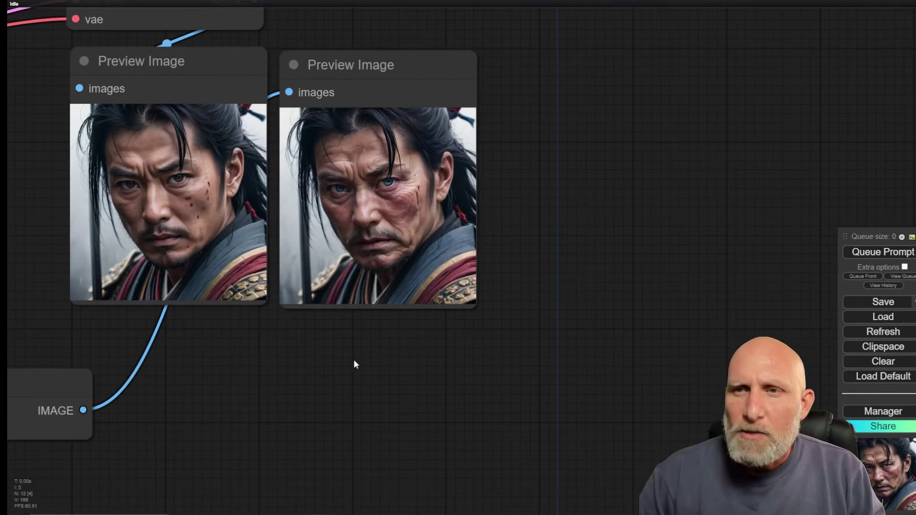
Step: Search the available nodes for Color Correct and look up "colorcorrect" among the manager's custom node packages
double_click(306, 360)
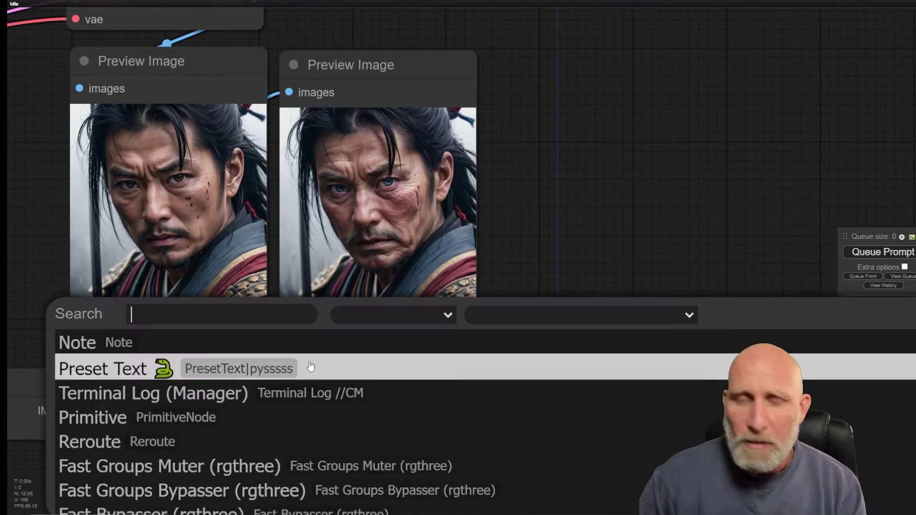
text(colorcorrec)
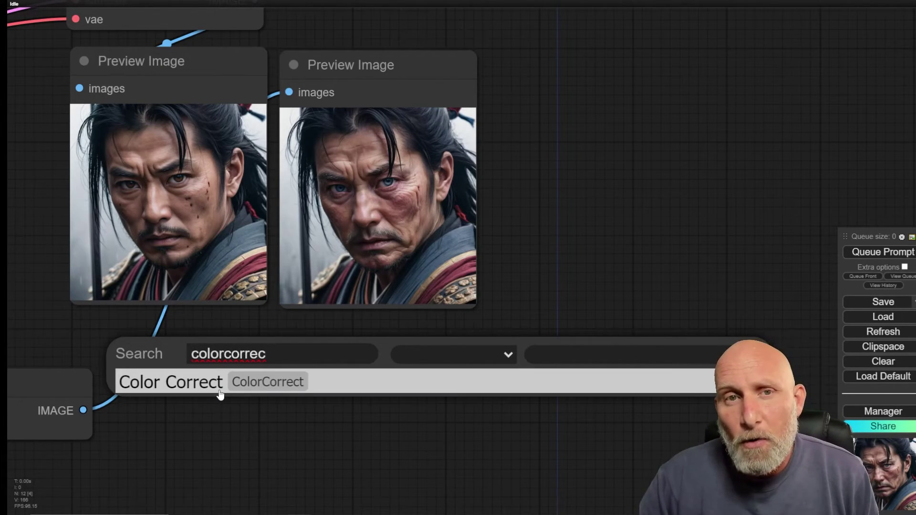
text(t)
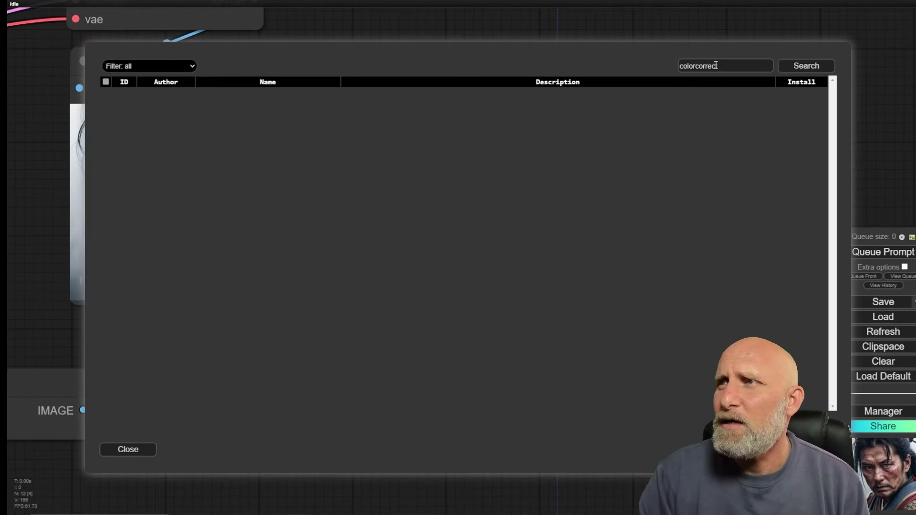
Step: Search the manager's custom node packages for "post" to review ComfyUI-post-processing-nodes, and return to the workflow
double_click(716, 66)
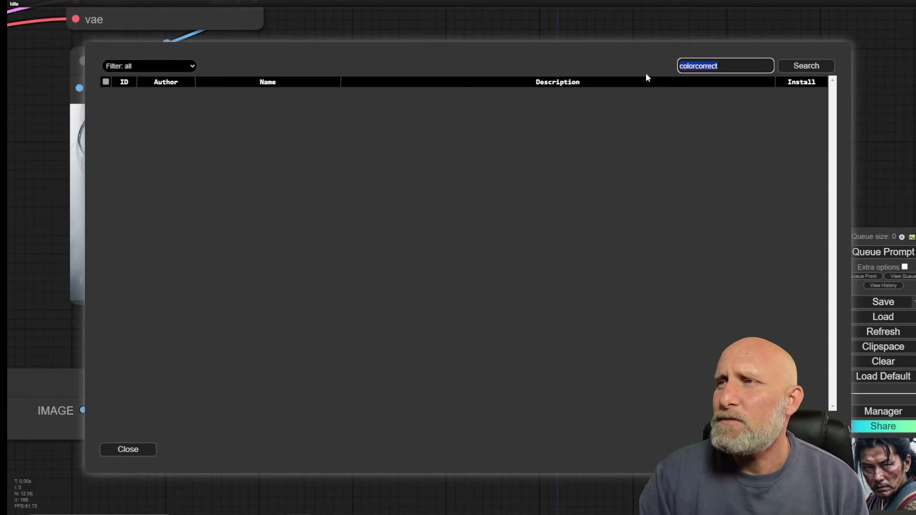
text(post)
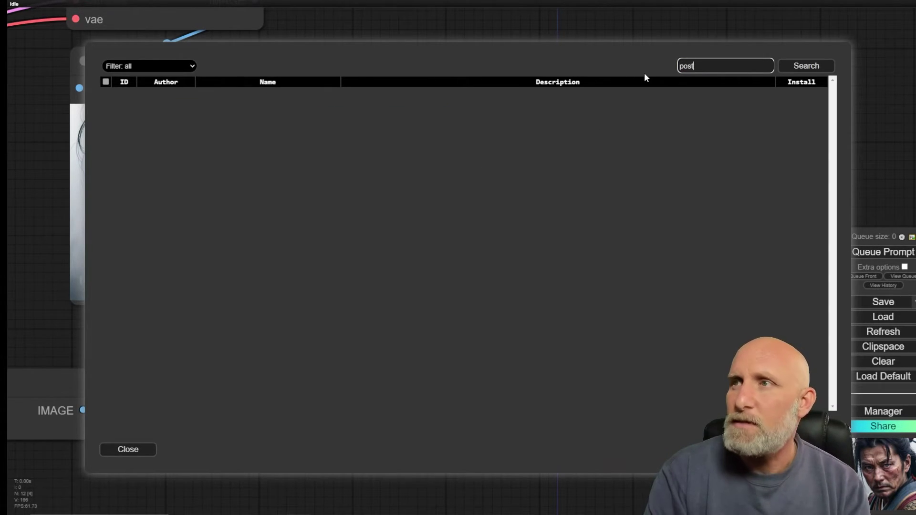
click(814, 66)
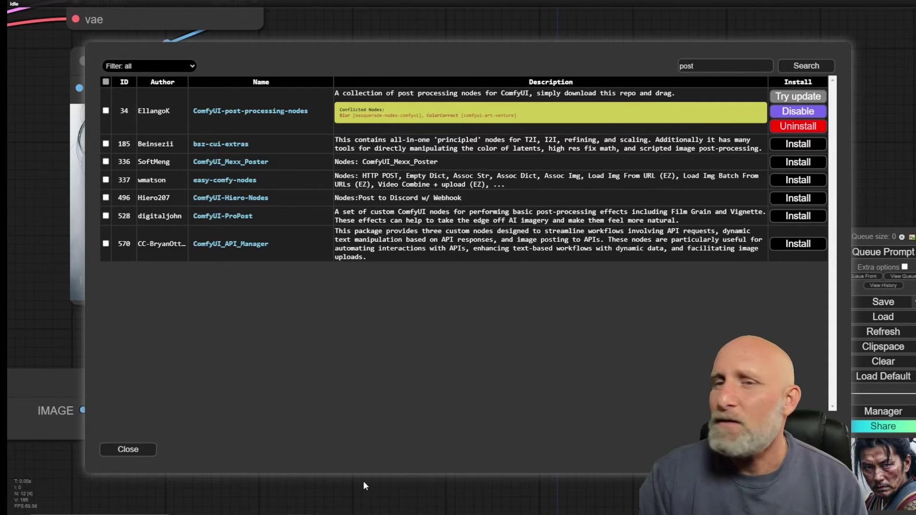
click(134, 453)
click(470, 380)
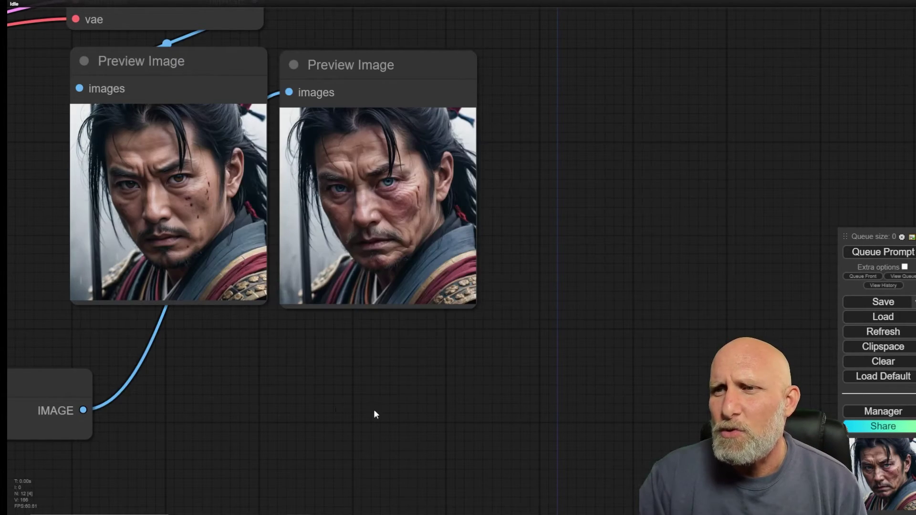
Step: Add a Color Correct node and place it to the right of the second pass's VAE Decode, below the previews
double_click(375, 415)
text(colorcorr)
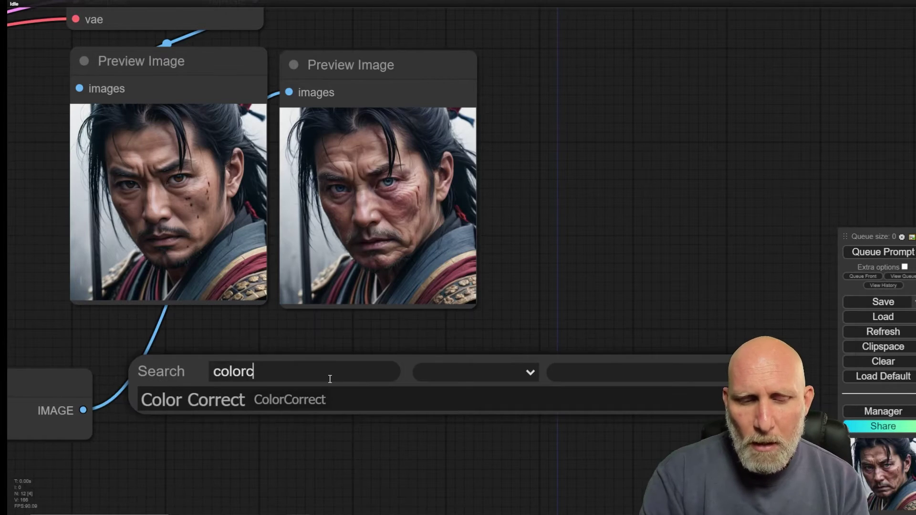
click(279, 404)
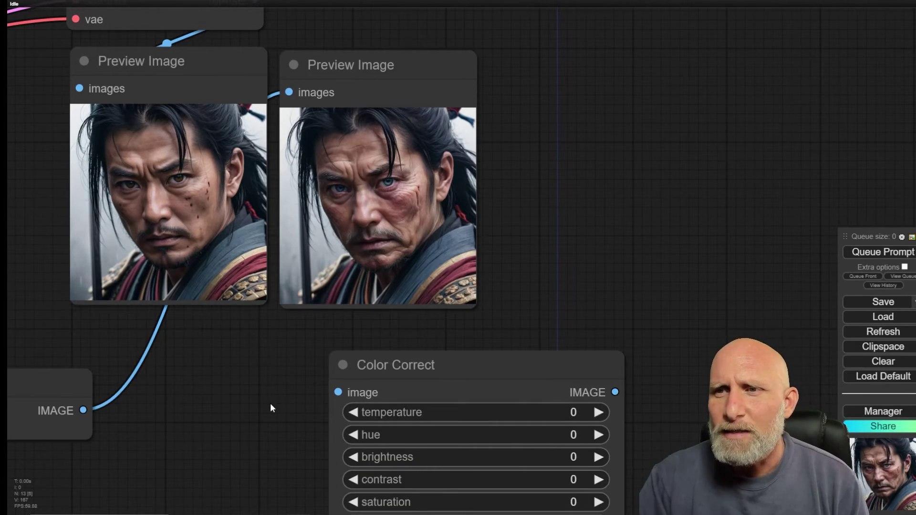
scroll(270, 402, down, 6)
drag(245, 422, 245, 371)
click(325, 330)
drag(325, 331, 238, 335)
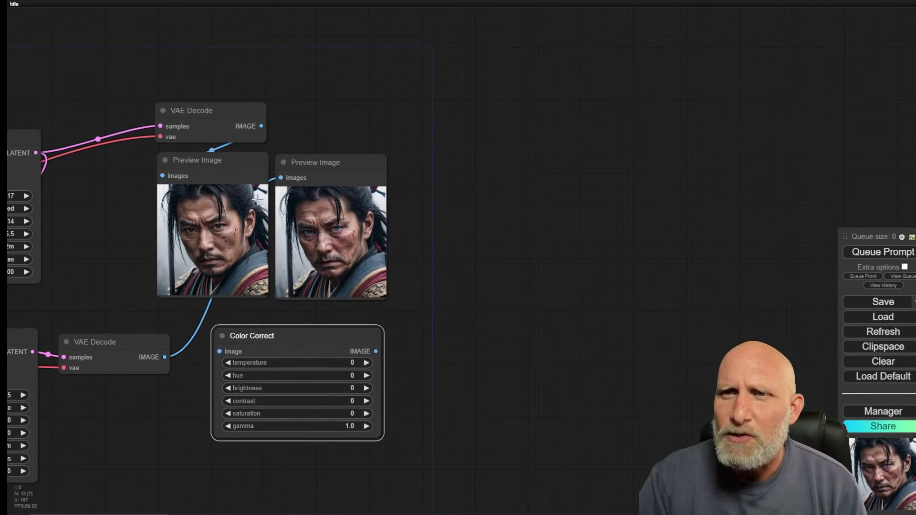
Step: Feed the second VAE Decode's image into Color Correct and send its output to a new Preview Image beside the others
drag(169, 357, 219, 352)
drag(376, 351, 418, 154)
click(419, 256)
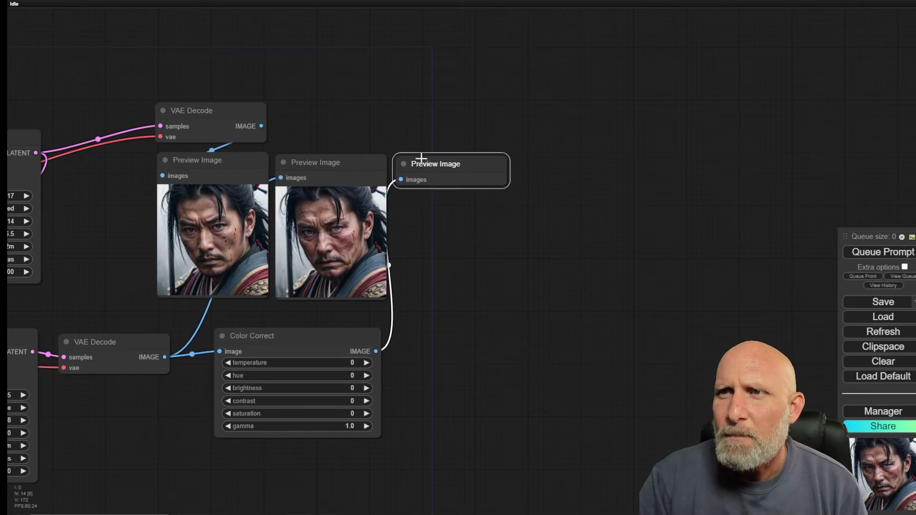
Step: Set the second-pass KSampler's control_after_generate to fixed and queue the prompt
drag(93, 228, 361, 186)
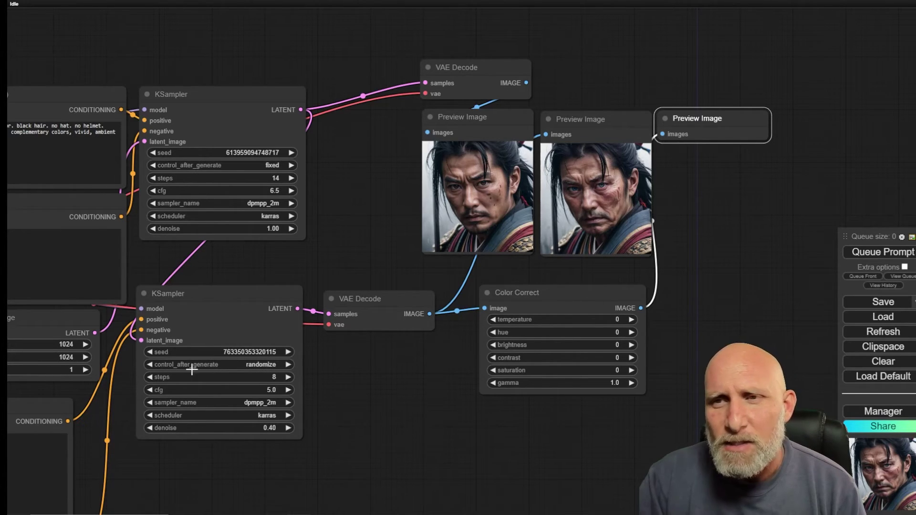
click(264, 365)
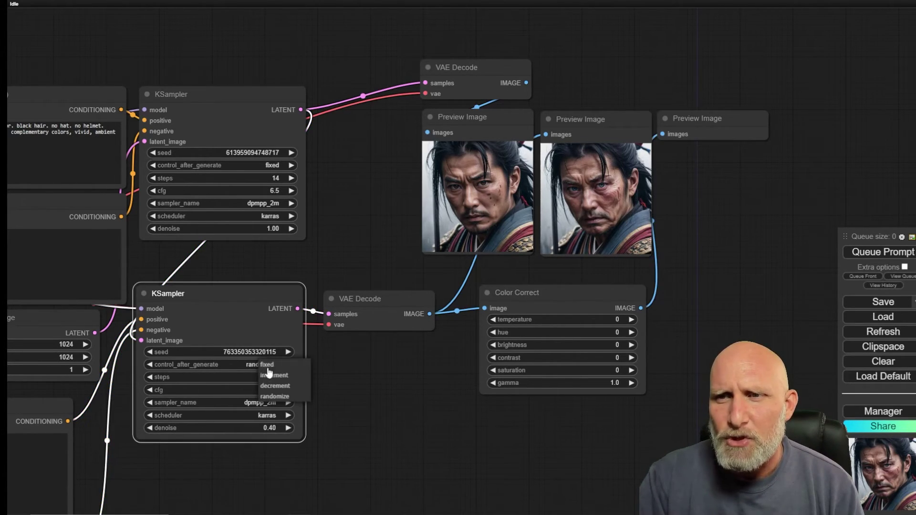
click(267, 370)
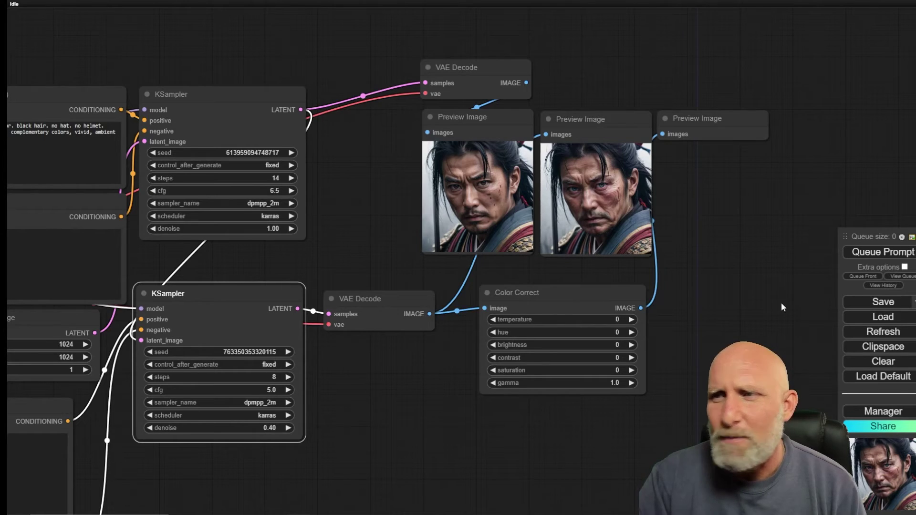
click(883, 253)
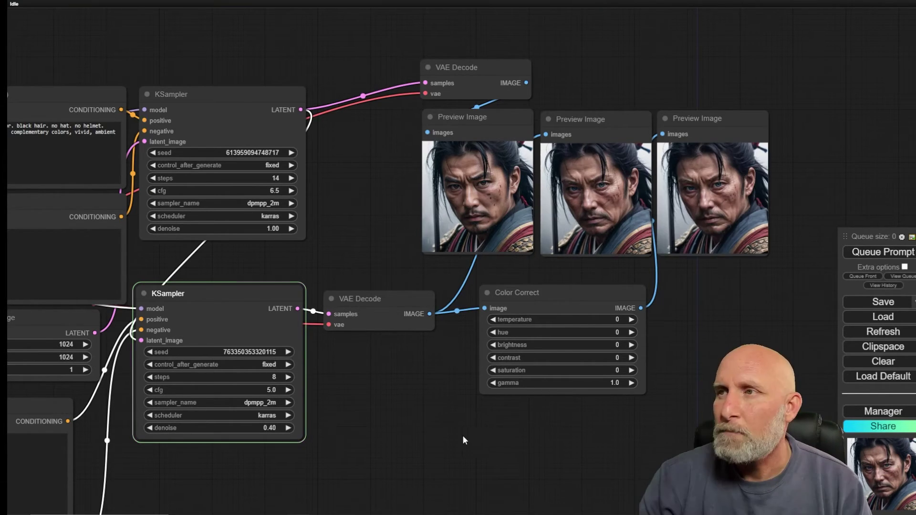
Step: Move the Color Correct node up to the right of the color-corrected preview
scroll(574, 332, up, 6)
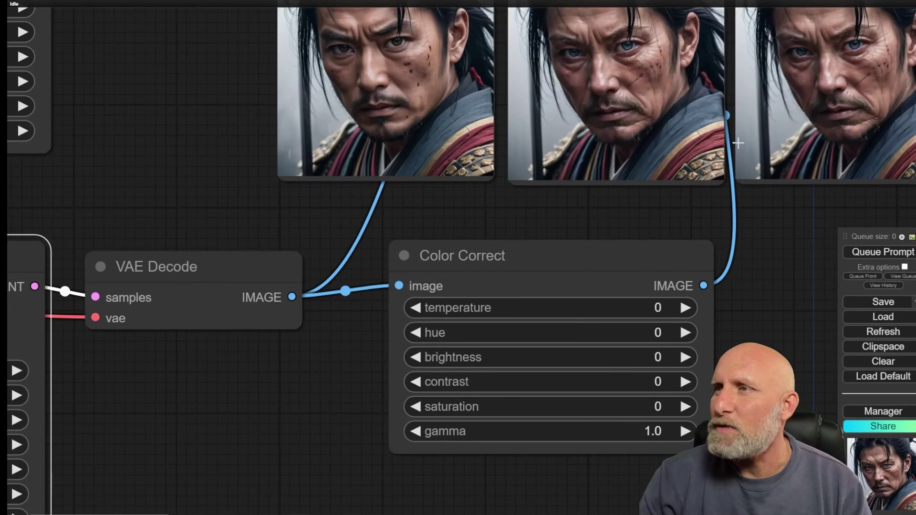
drag(738, 143, 515, 320)
drag(588, 296, 591, 211)
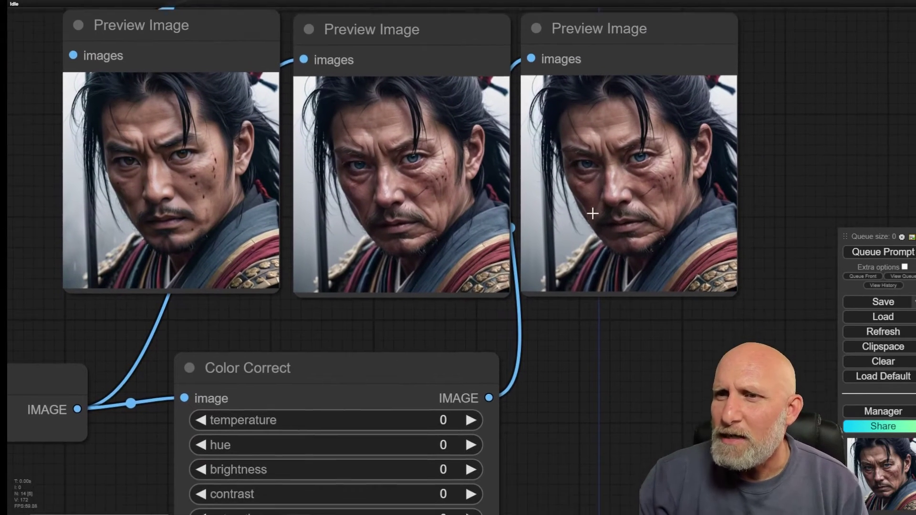
drag(352, 358, 624, 320)
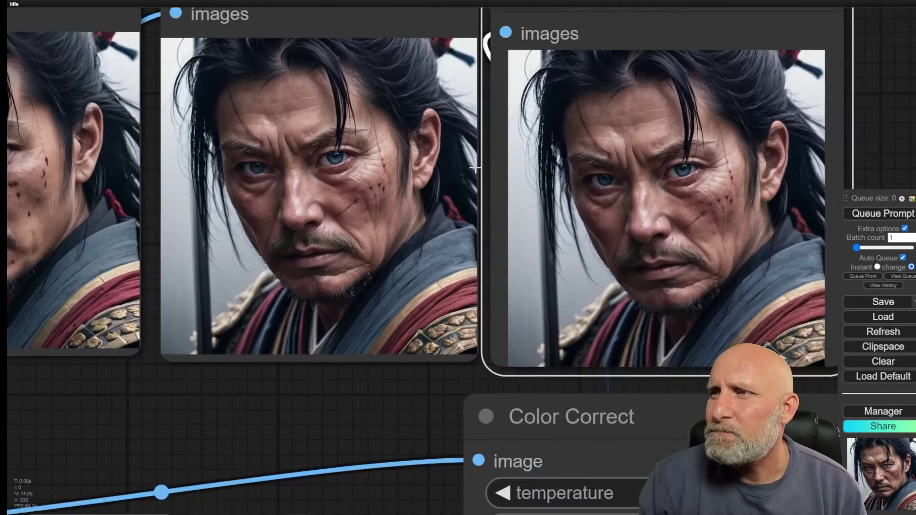
drag(556, 203, 368, 313)
scroll(610, 134, down, 5)
scroll(610, 135, up, 2)
drag(308, 268, 730, 55)
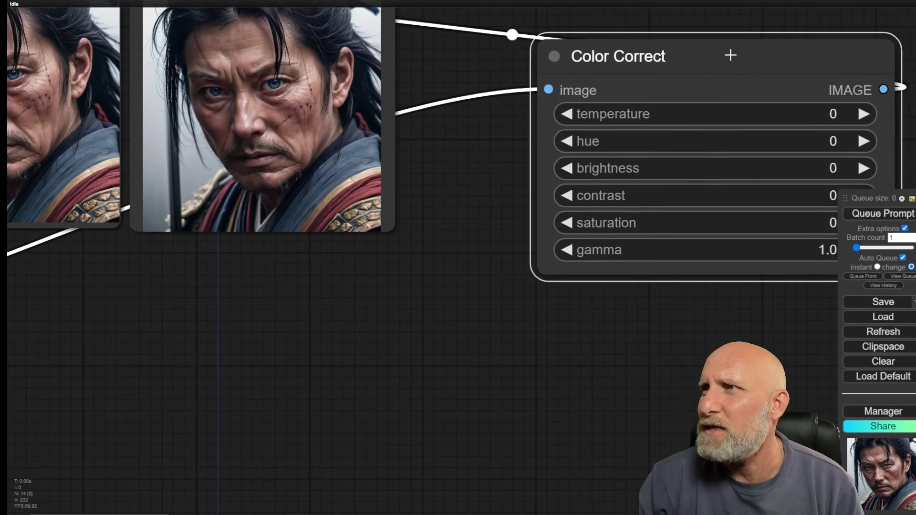
Step: Enlarge the color-corrected Preview Image over the second-pass preview and place Color Correct directly beside it
scroll(720, 74, down, 5)
drag(709, 94, 663, 67)
click(309, 91)
drag(309, 91, 139, 25)
drag(196, 196, 480, 489)
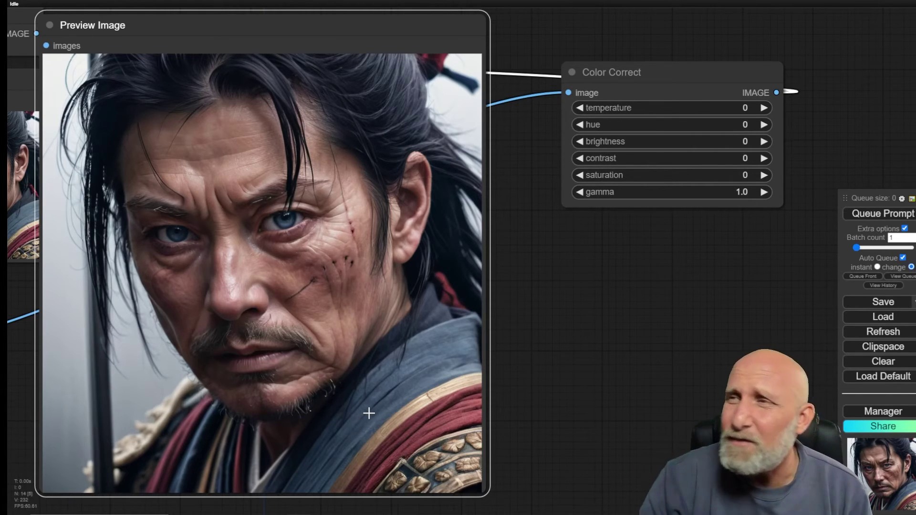
drag(729, 177, 668, 194)
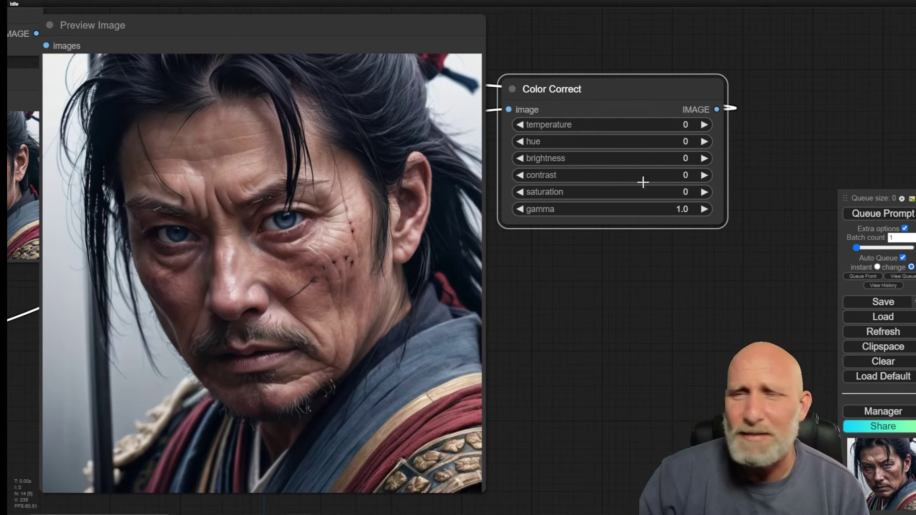
Step: Reopen the extra queue options and turn Auto Queue on with the change mode
click(904, 229)
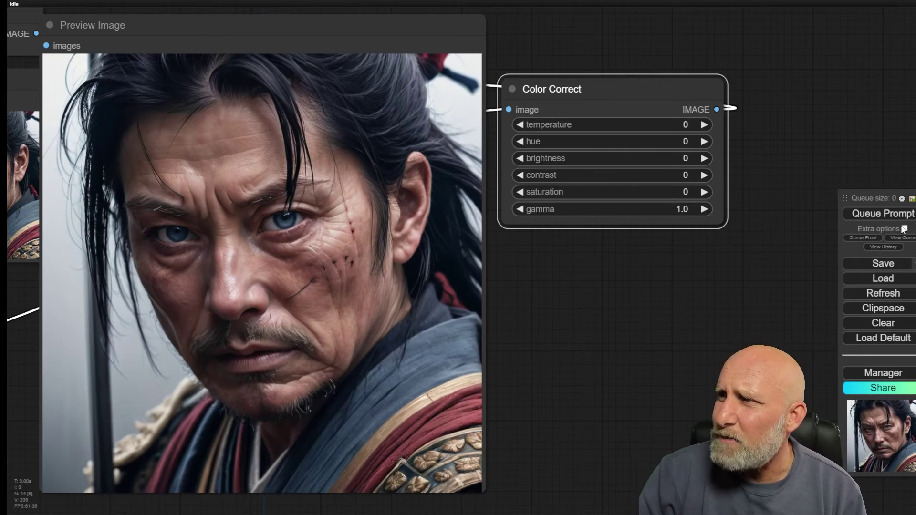
click(904, 229)
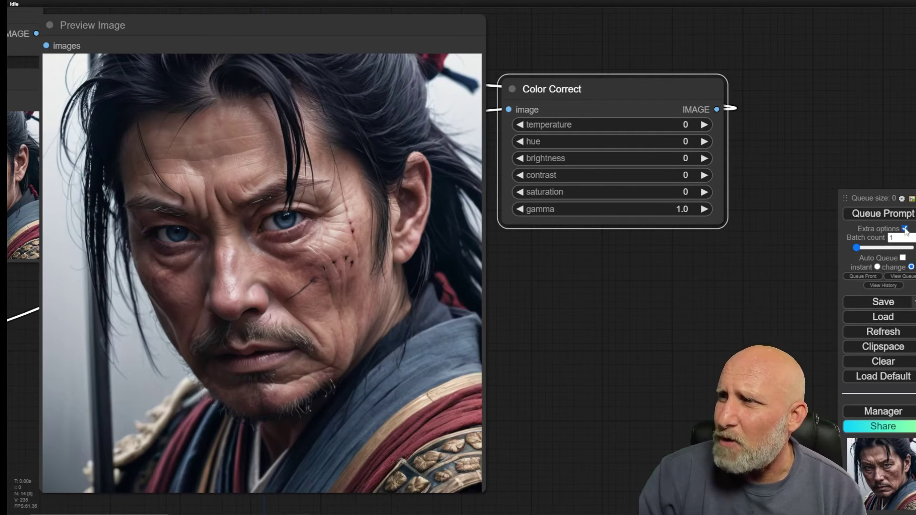
click(904, 258)
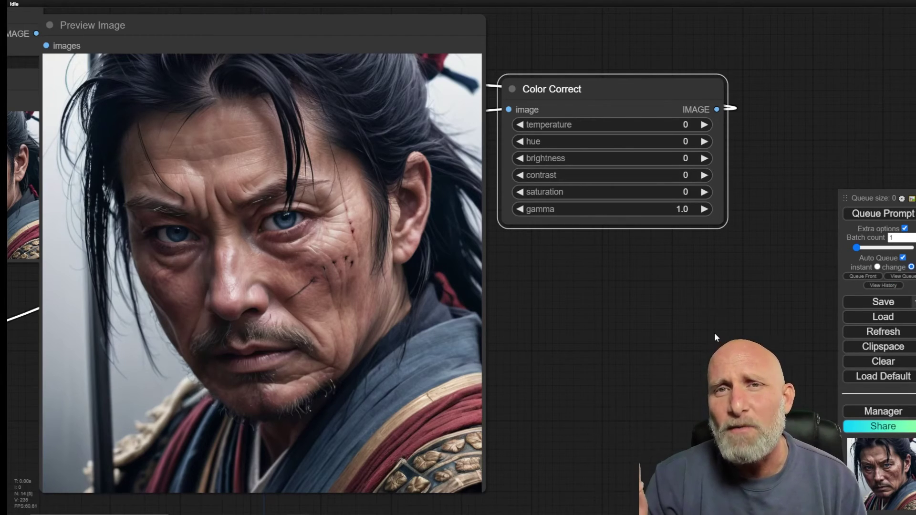
Step: Try Color Correct temperatures up to 15 and return the temperature to 0
click(703, 125)
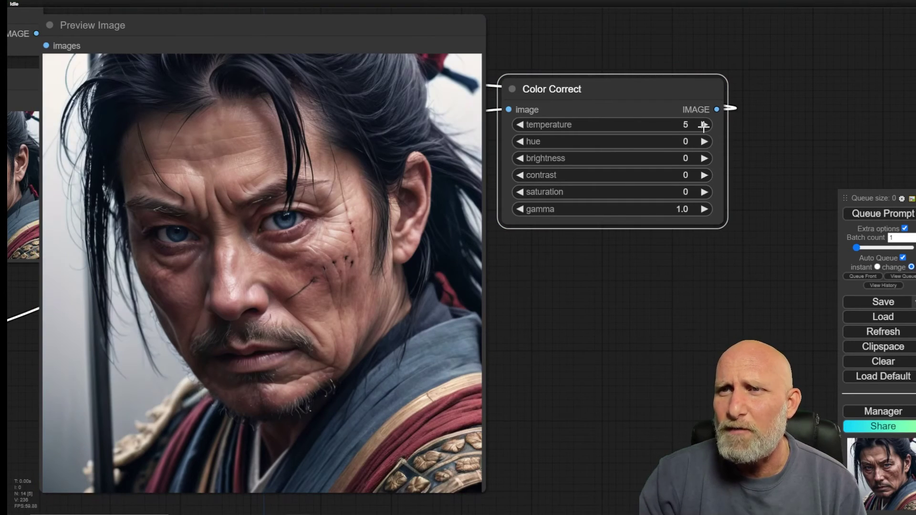
click(704, 125)
click(704, 125)
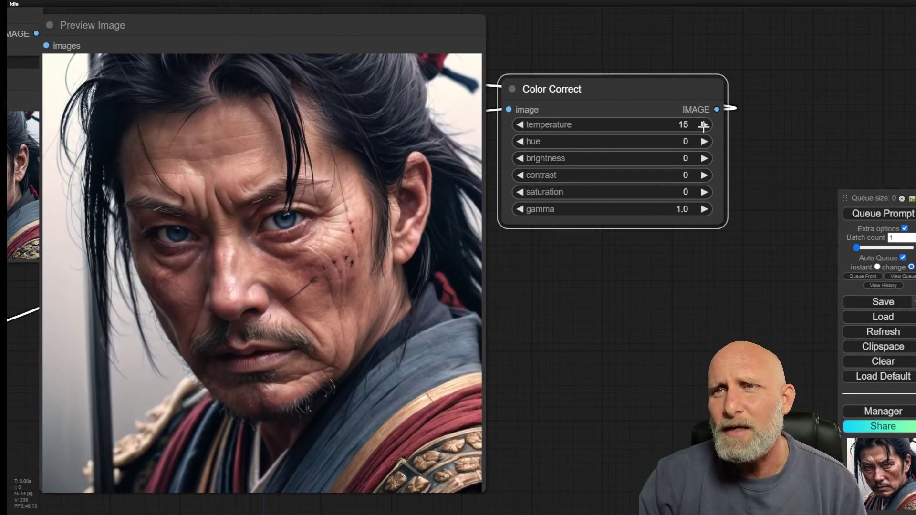
click(519, 125)
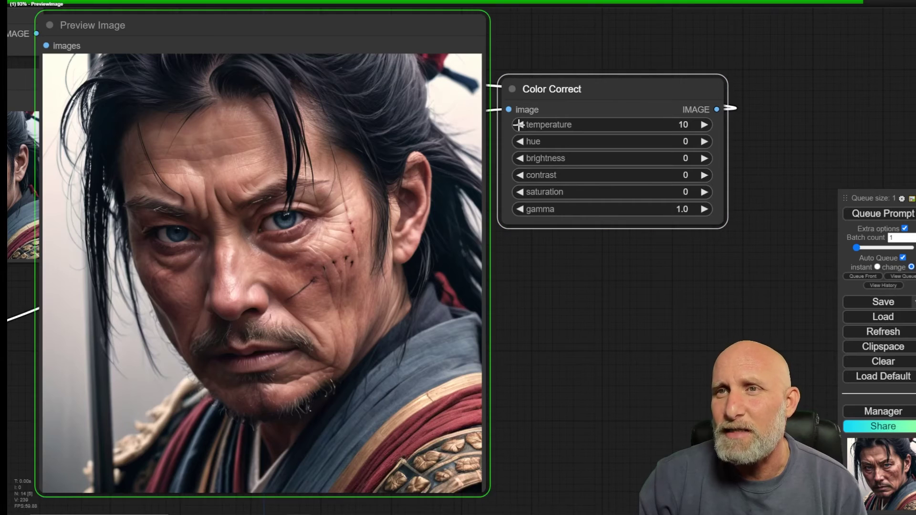
click(520, 125)
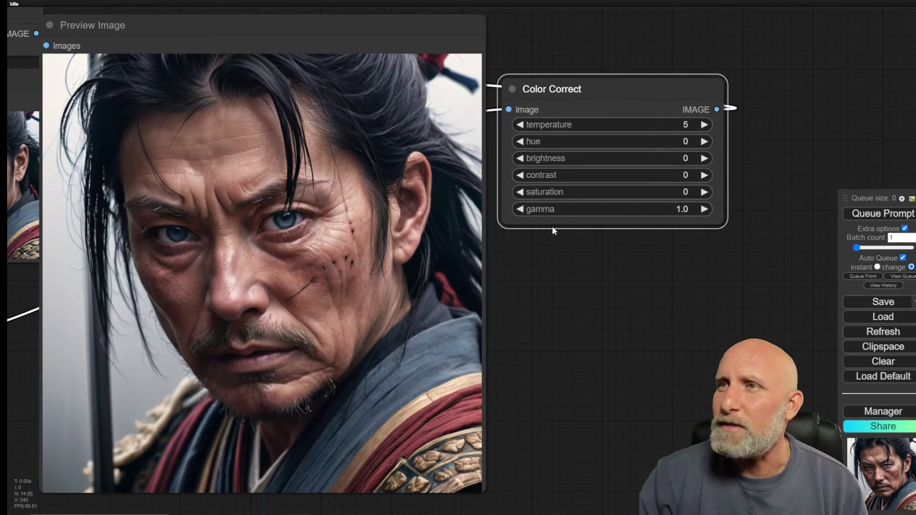
click(522, 124)
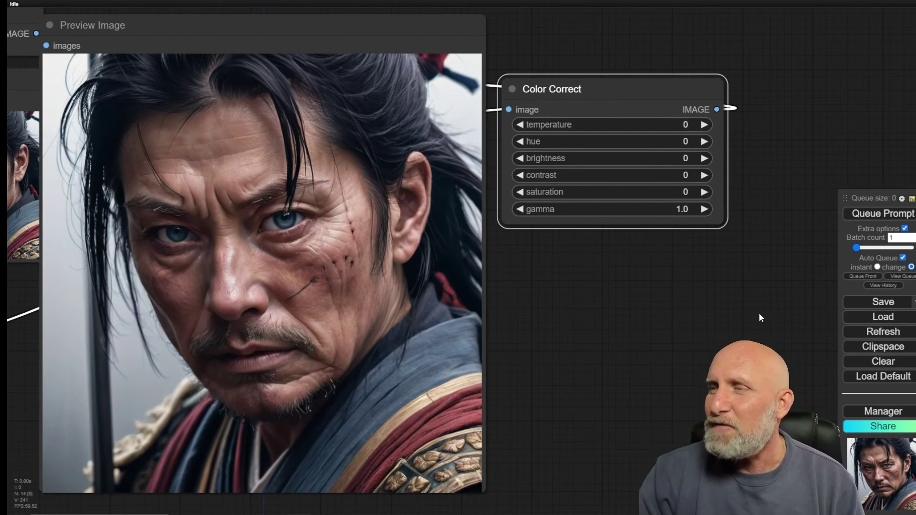
Step: Set the Color Correct temperature to 10
scroll(636, 323, down, 6)
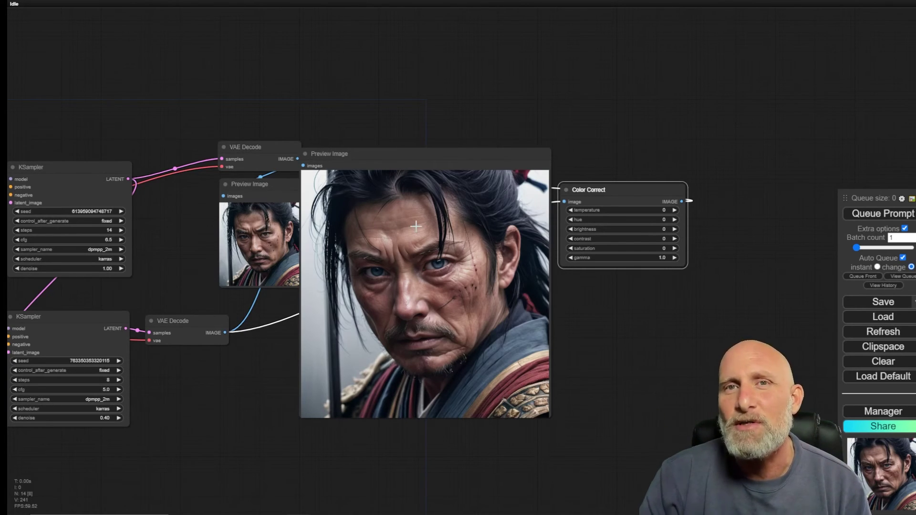
scroll(543, 244, up, 4)
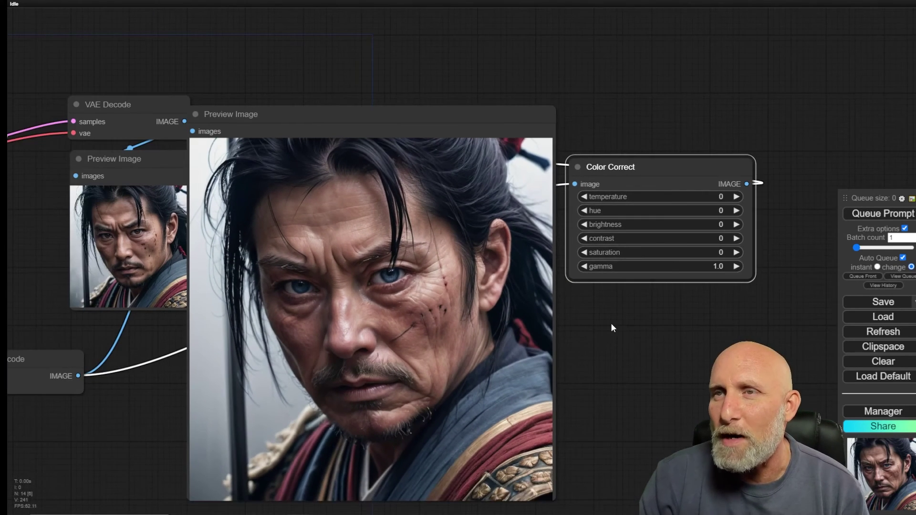
drag(614, 328, 548, 268)
scroll(547, 282, up, 2)
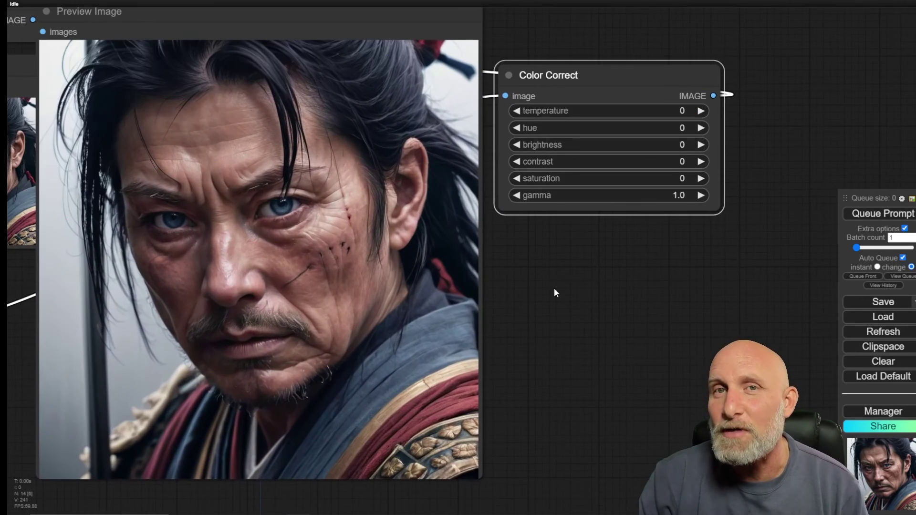
drag(581, 303, 584, 303)
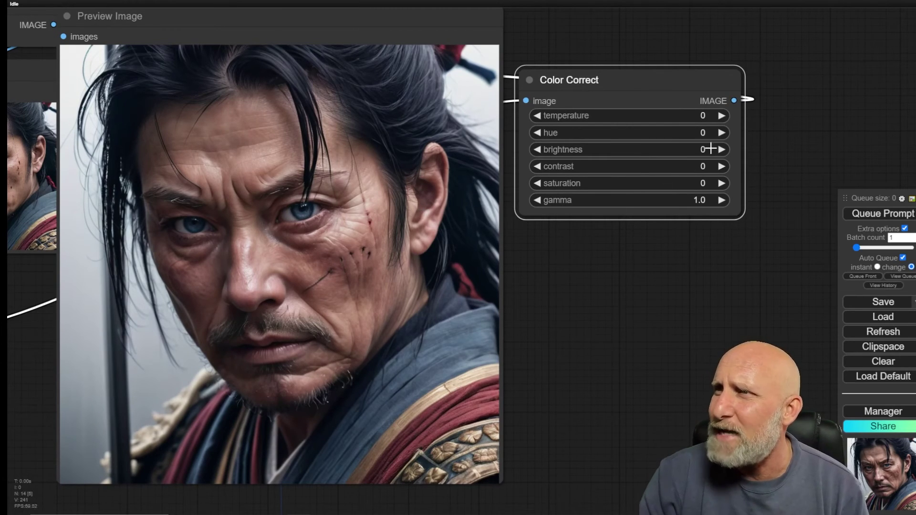
click(722, 116)
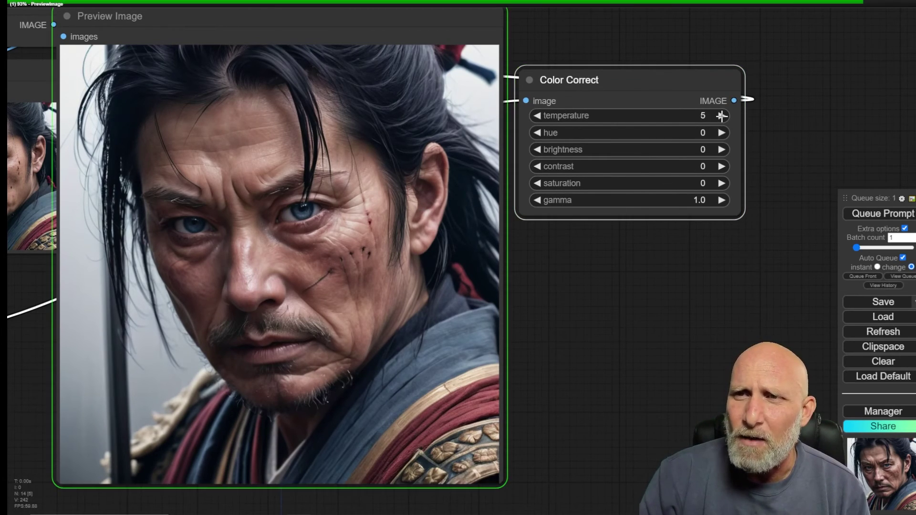
click(722, 115)
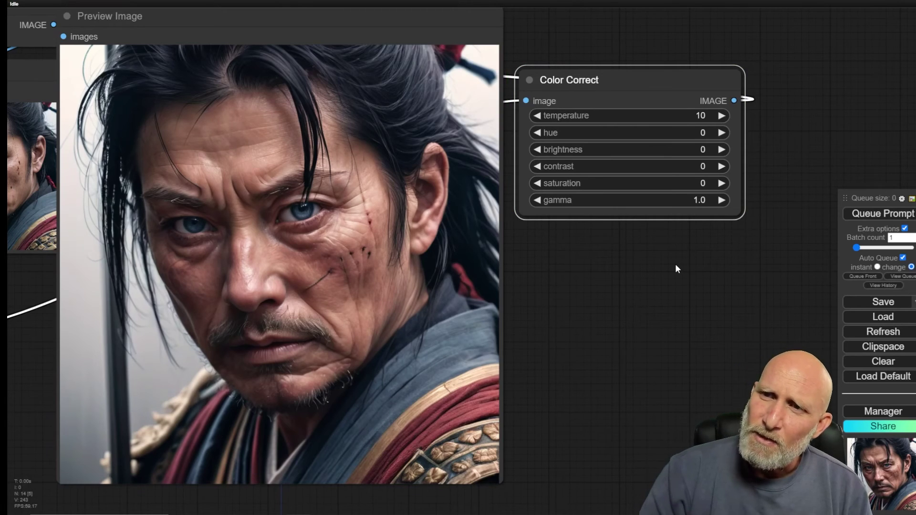
Step: Set the Color Correct contrast to 10 and gamma to 1.1
scroll(642, 269, down, 4)
scroll(609, 273, up, 4)
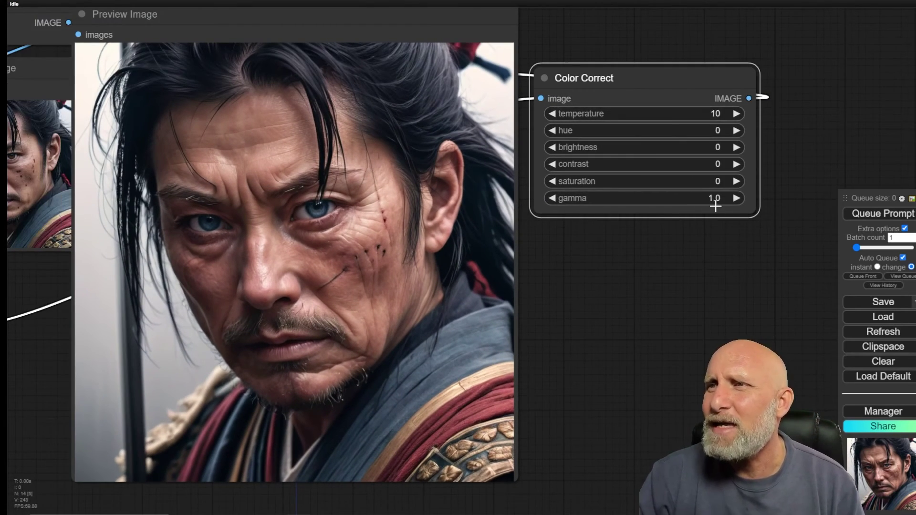
click(737, 164)
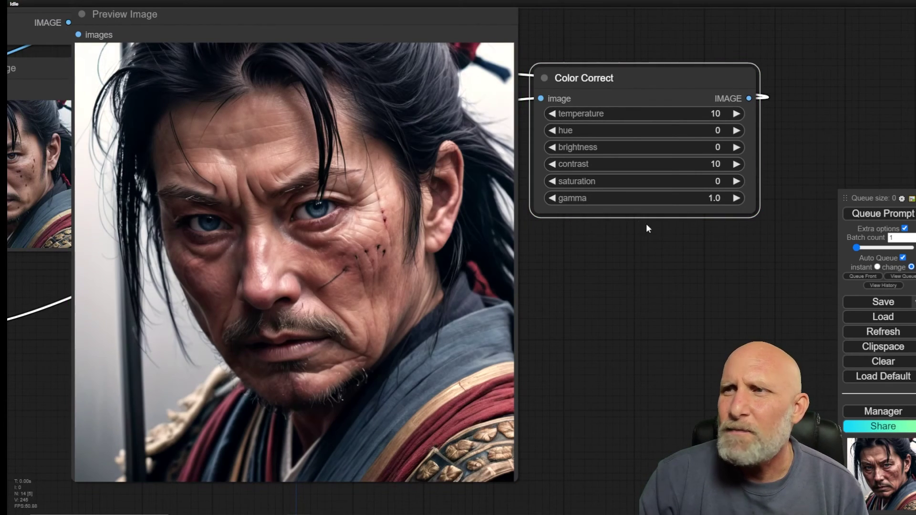
click(736, 198)
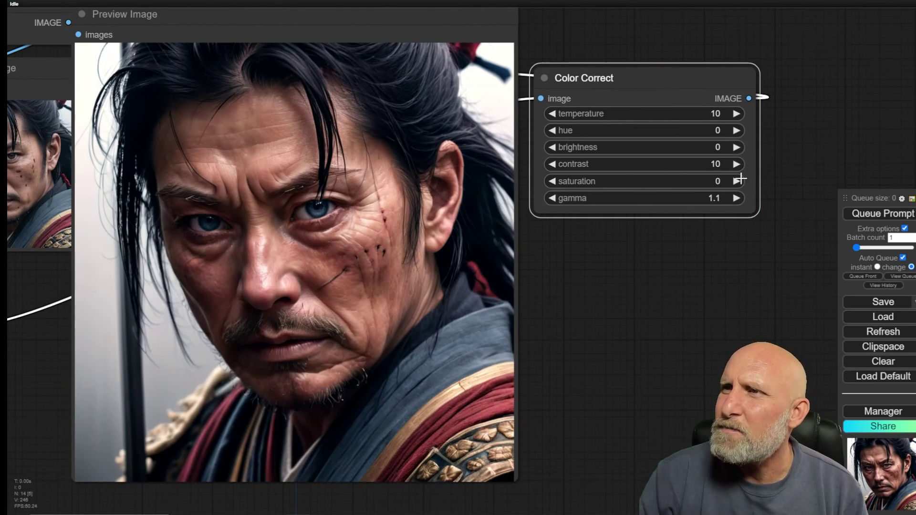
Step: Set the Color Correct brightness to 5 and saturation to -10, and check the corrected preview against the first pass
click(737, 147)
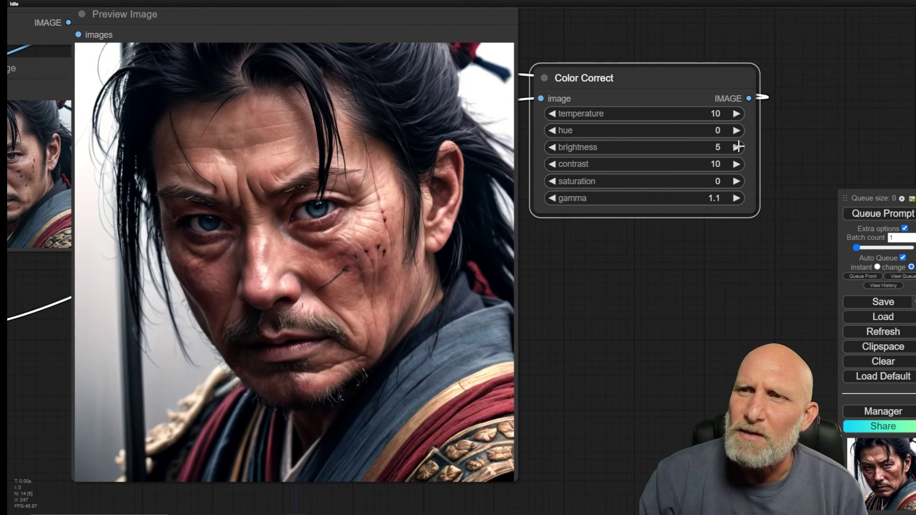
click(552, 181)
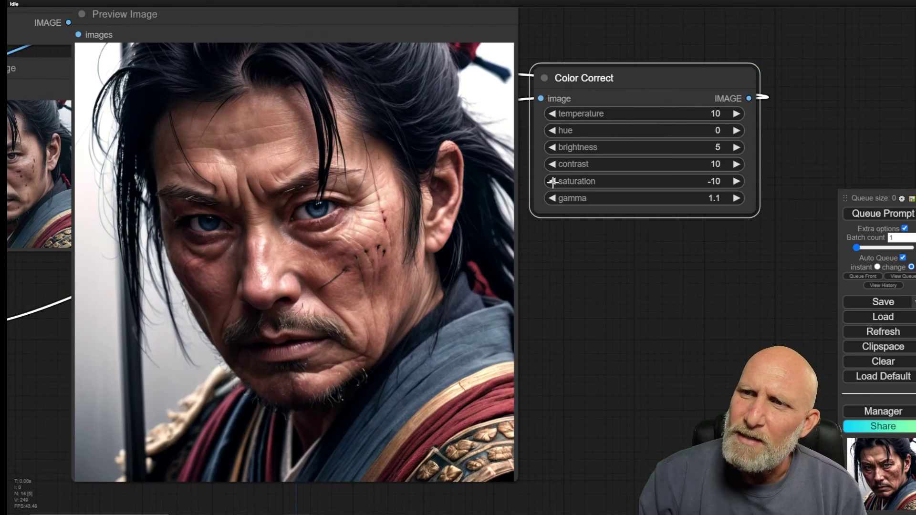
scroll(553, 182, down, 3)
drag(549, 322, 657, 287)
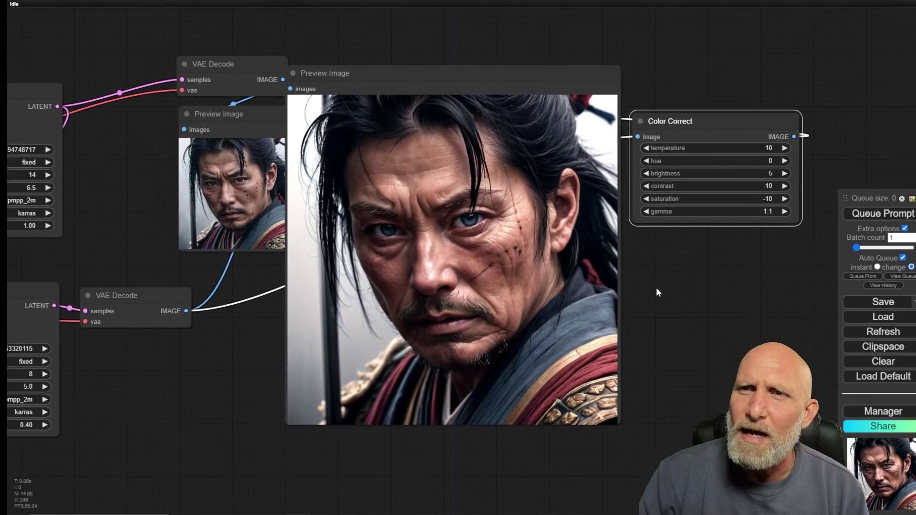
scroll(666, 330, up, 4)
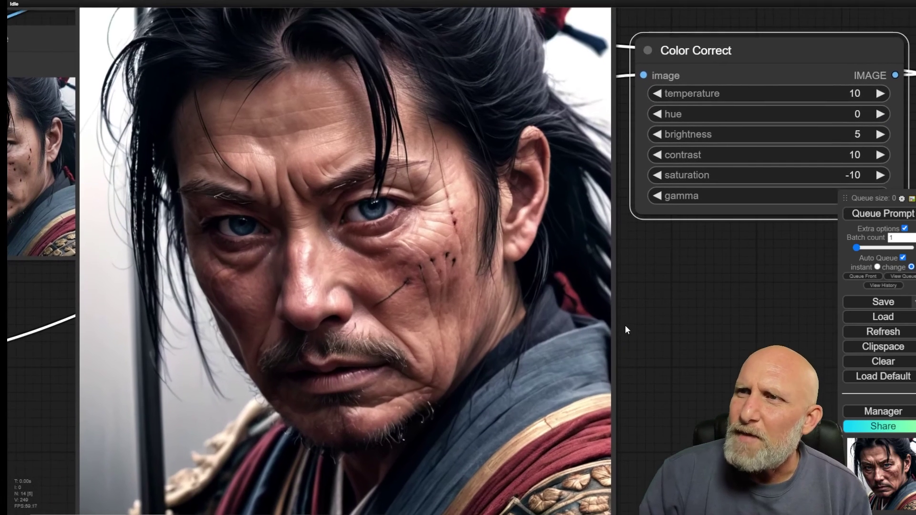
scroll(645, 324, down, 1)
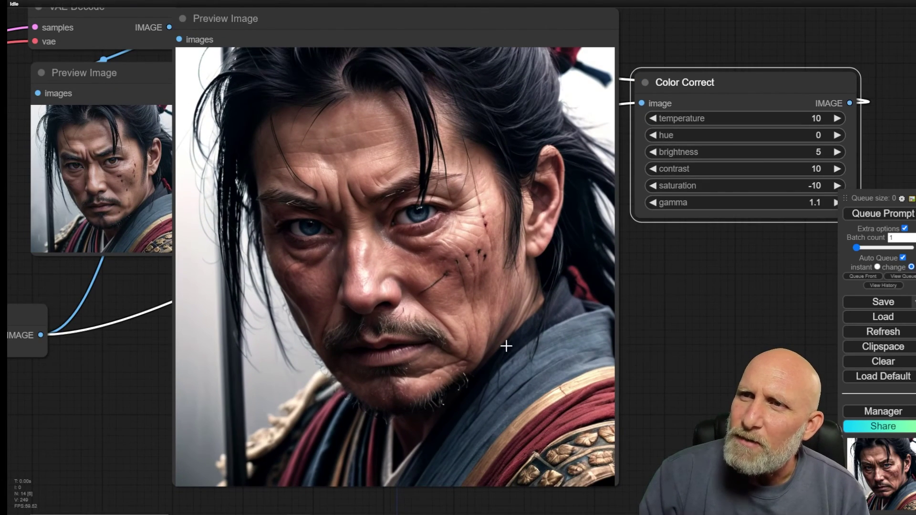